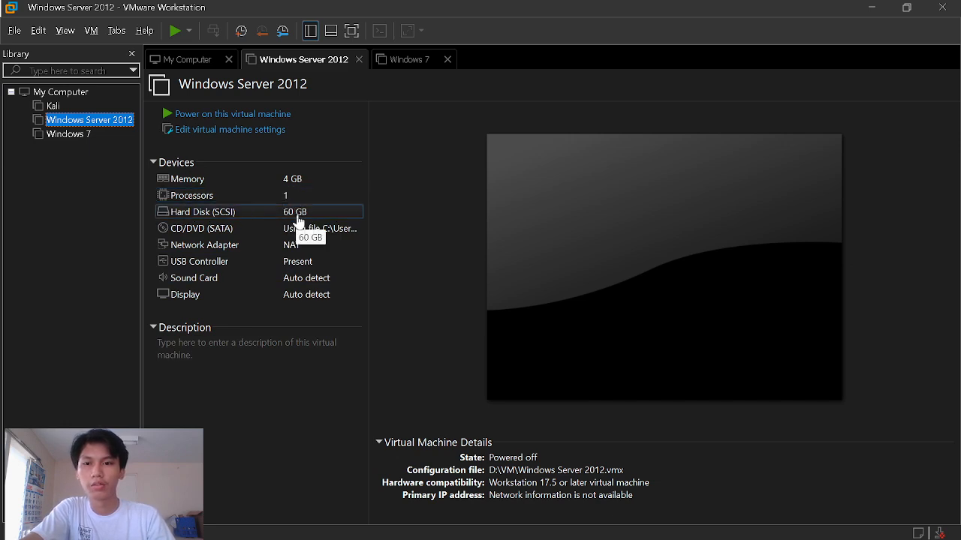
- Review the Windows 7 virtual machine's hardware settings, then close them
{"action": "left_click", "coordinate": [82, 135]}
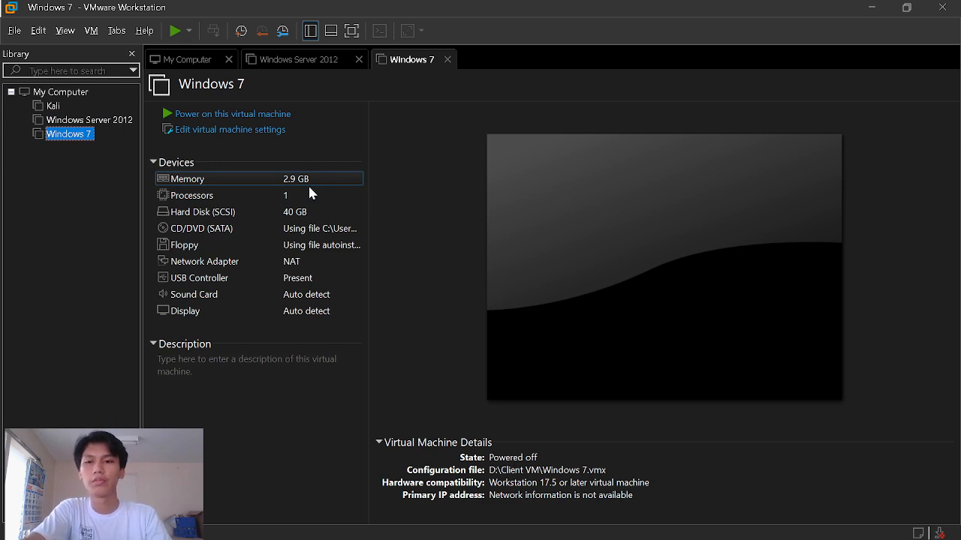
{"action": "left_click", "coordinate": [299, 212]}
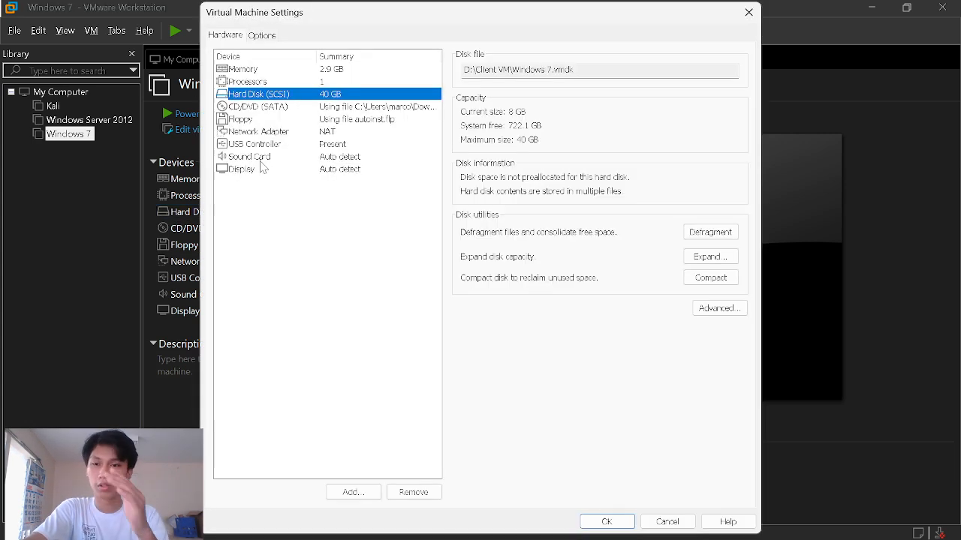
{"action": "left_click", "coordinate": [749, 13]}
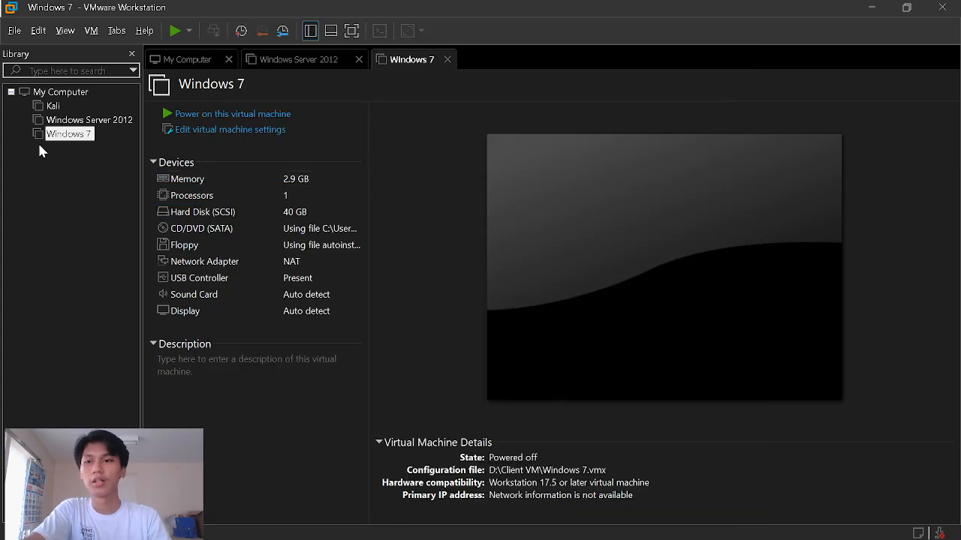
- Power on the Windows Server 2012 machine, then start the Windows 7 machine
{"action": "left_click", "coordinate": [57, 121]}
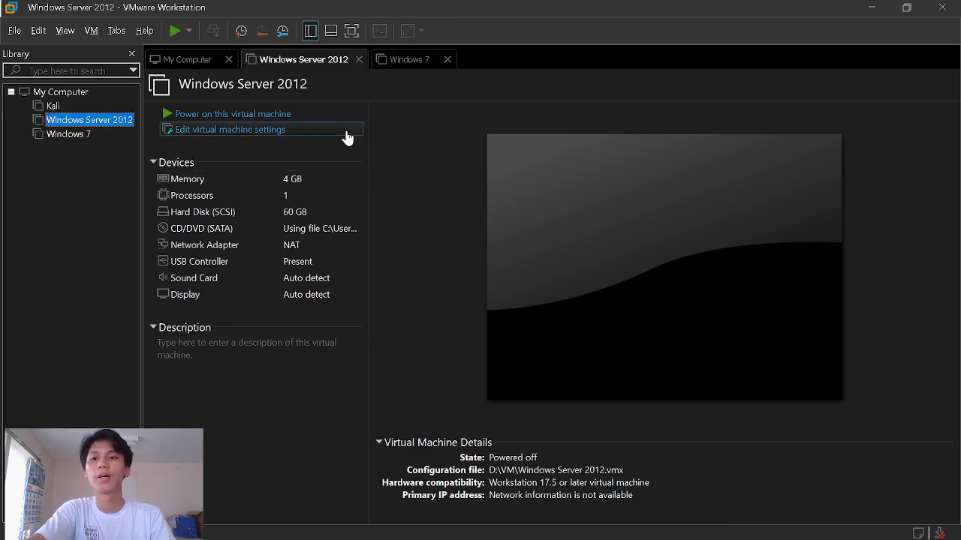
{"action": "left_click", "coordinate": [237, 116]}
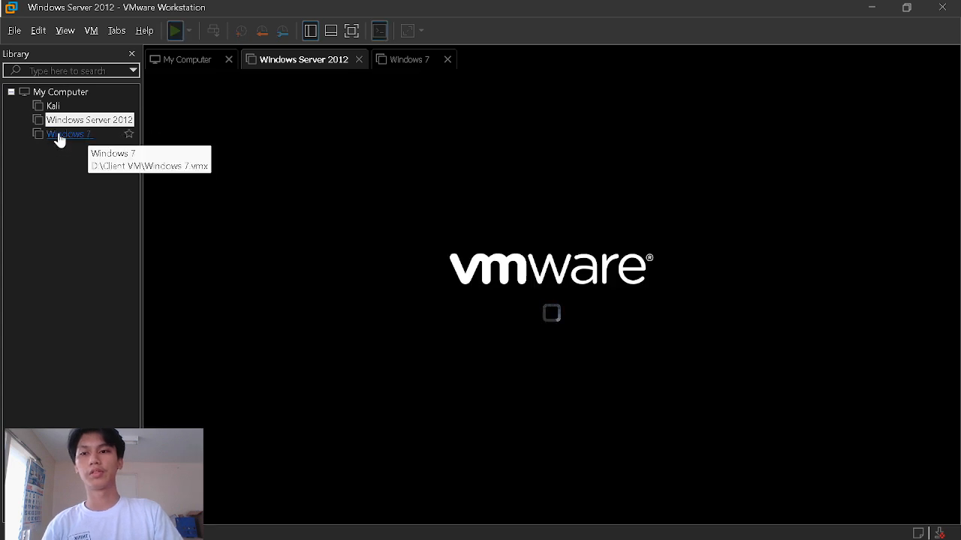
{"action": "left_click", "coordinate": [59, 135]}
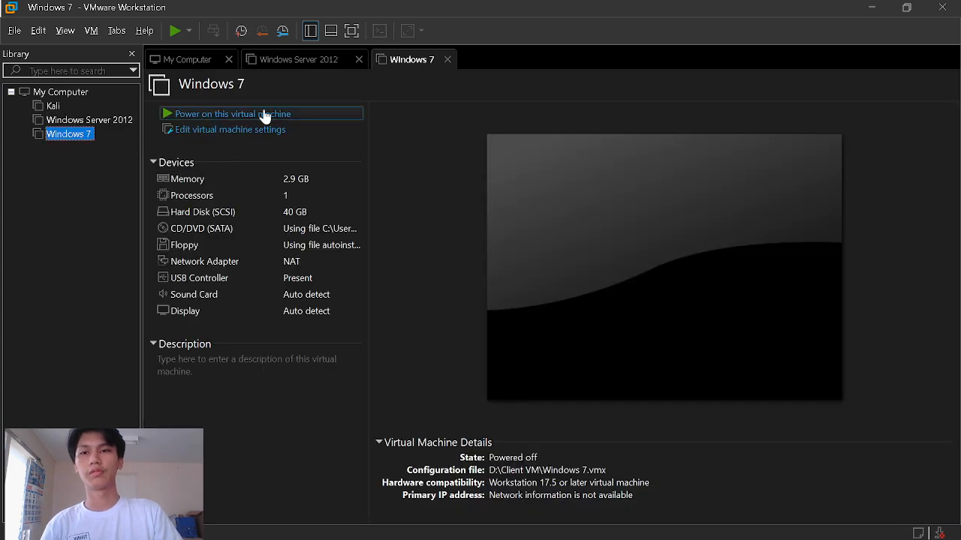
{"action": "left_click", "coordinate": [264, 117]}
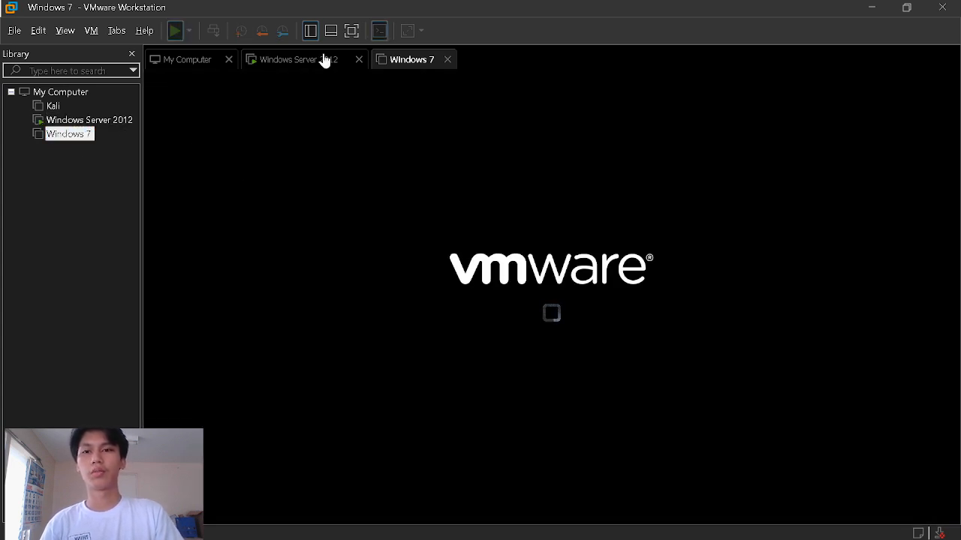
- Switch to the running Windows Server 2012 virtual machine
{"action": "left_click", "coordinate": [298, 59]}
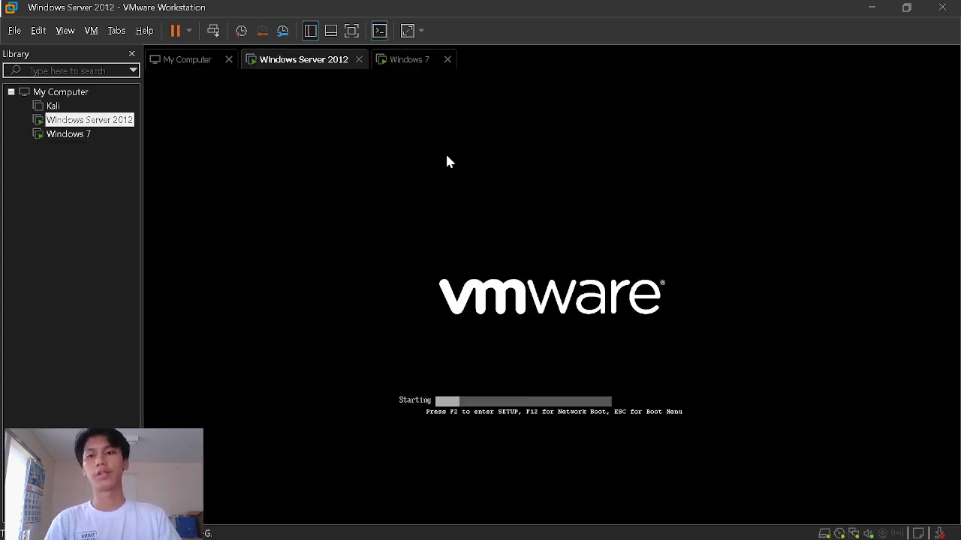
{"action": "key", "text": "alt+Tab"}
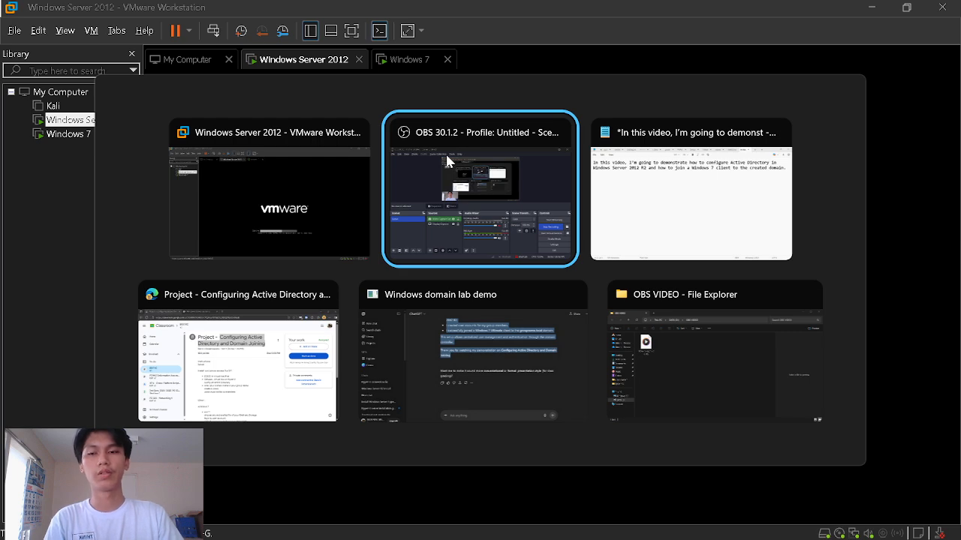
{"action": "left_click", "coordinate": [445, 151]}
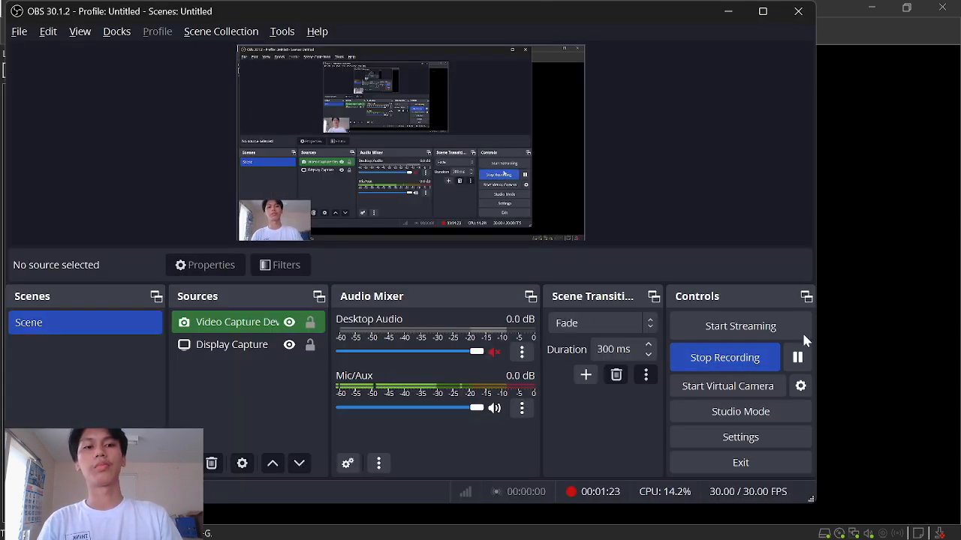
{"action": "left_click", "coordinate": [797, 357]}
{"action": "key", "text": "alt+Tab"}
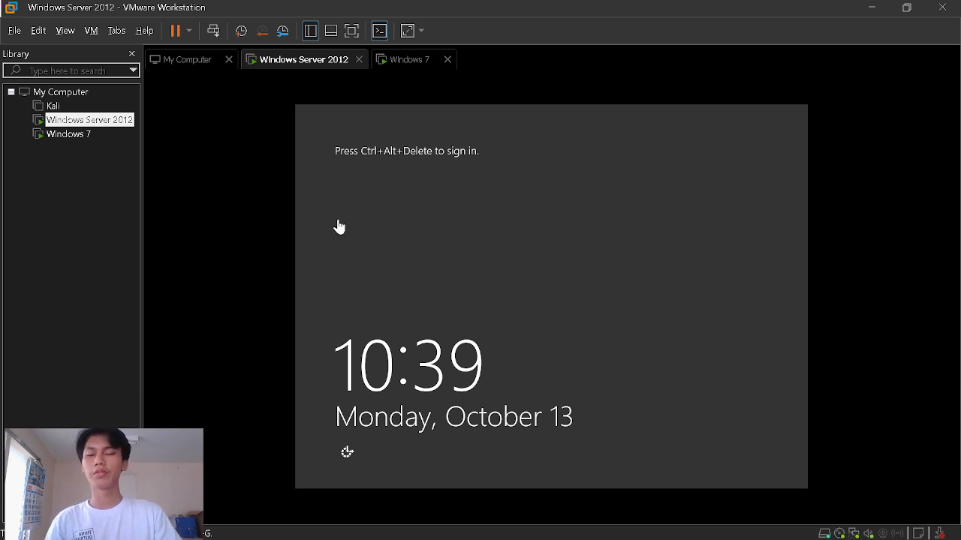
- Sign in to the server as domain Administrator and dismiss the shutdown reason prompt
{"action": "left_click", "coordinate": [216, 36]}
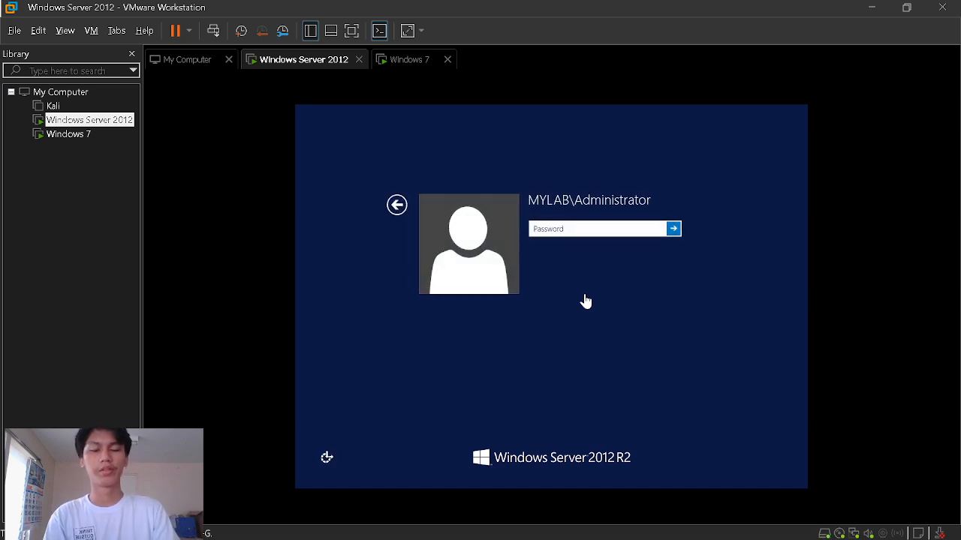
{"action": "left_click", "coordinate": [575, 229]}
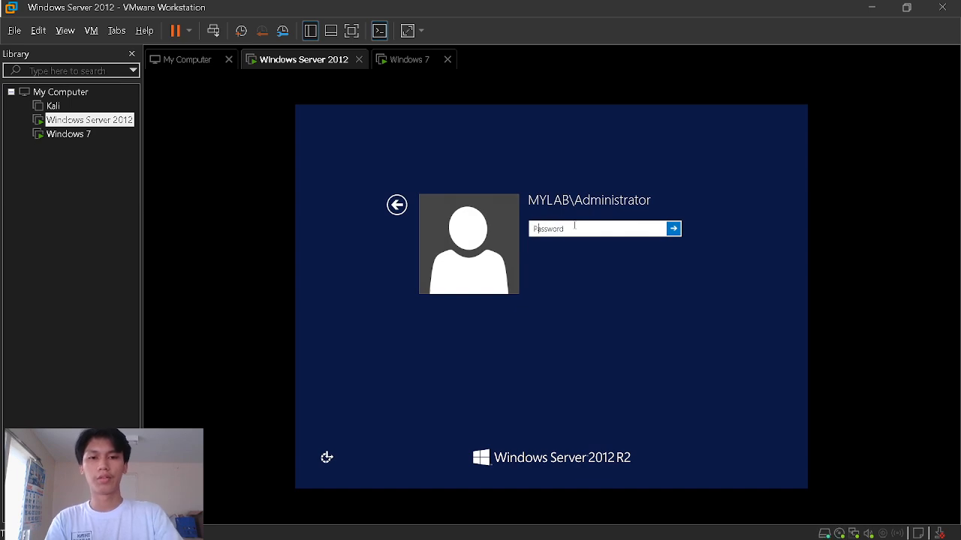
{"action": "type", "text": "••"}
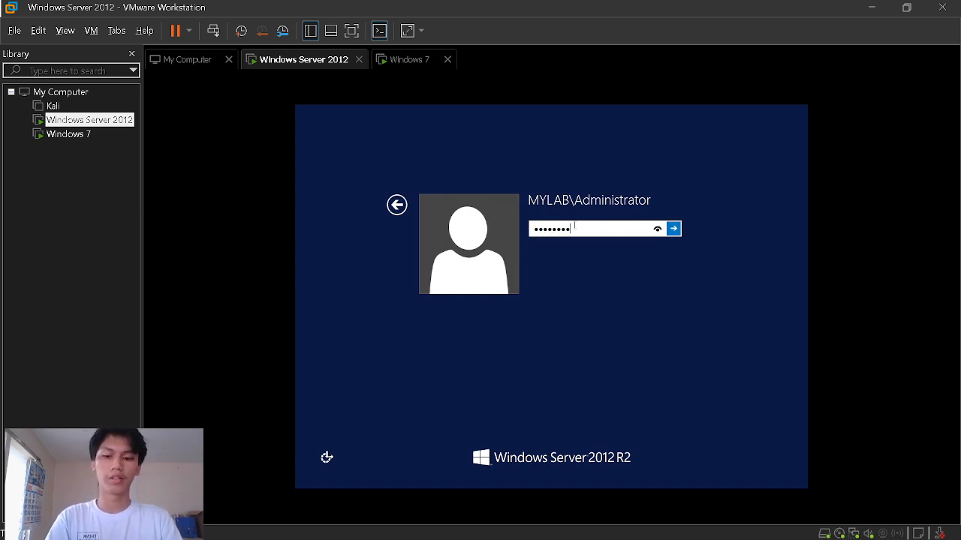
{"action": "key", "text": "Return"}
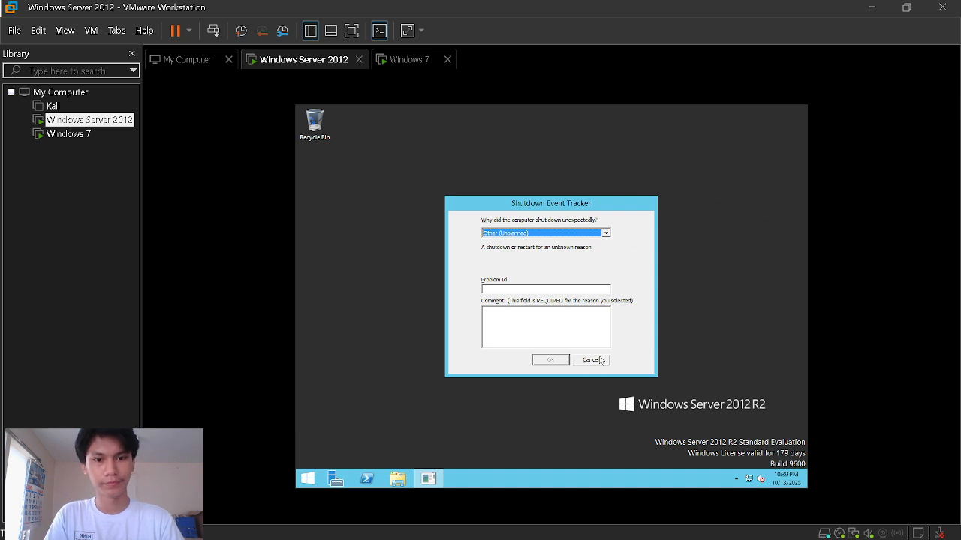
{"action": "left_click", "coordinate": [592, 360]}
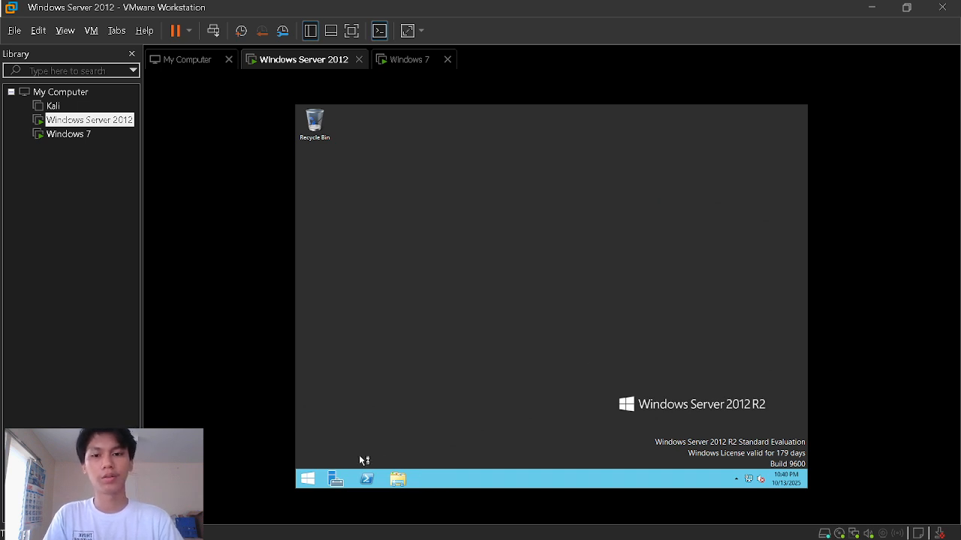
- Launch Server Manager, view the Local Server properties, and open the Ethernet0 connection
{"action": "left_click", "coordinate": [309, 479]}
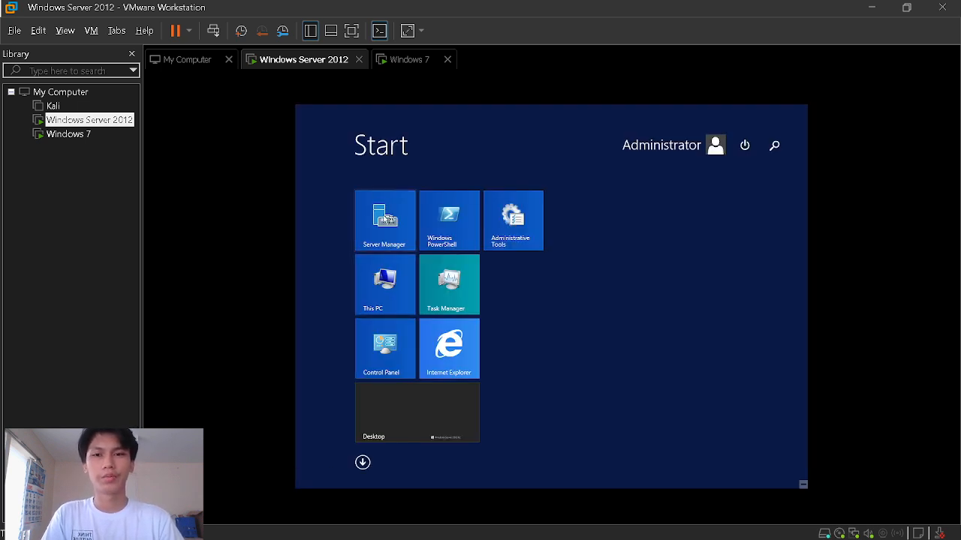
{"action": "left_click", "coordinate": [384, 224]}
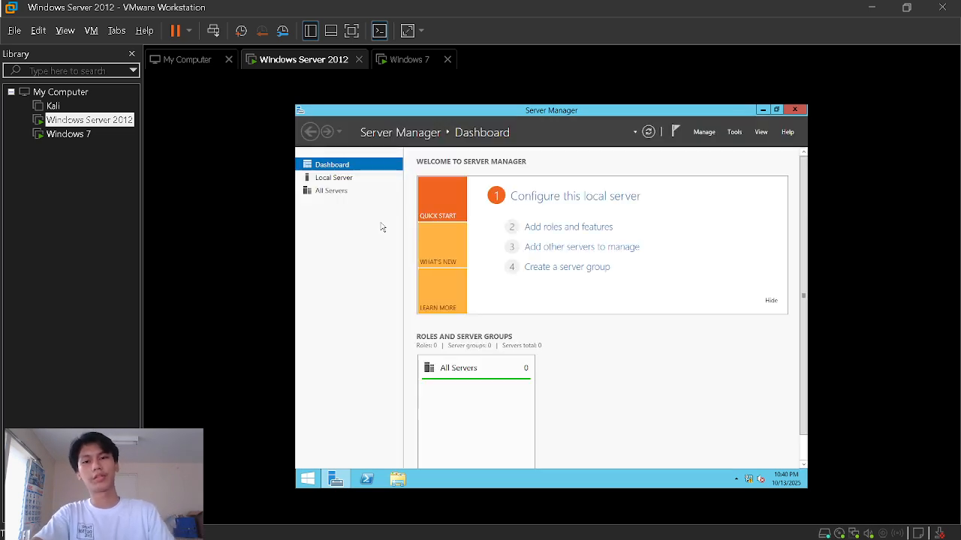
{"action": "left_click", "coordinate": [331, 179]}
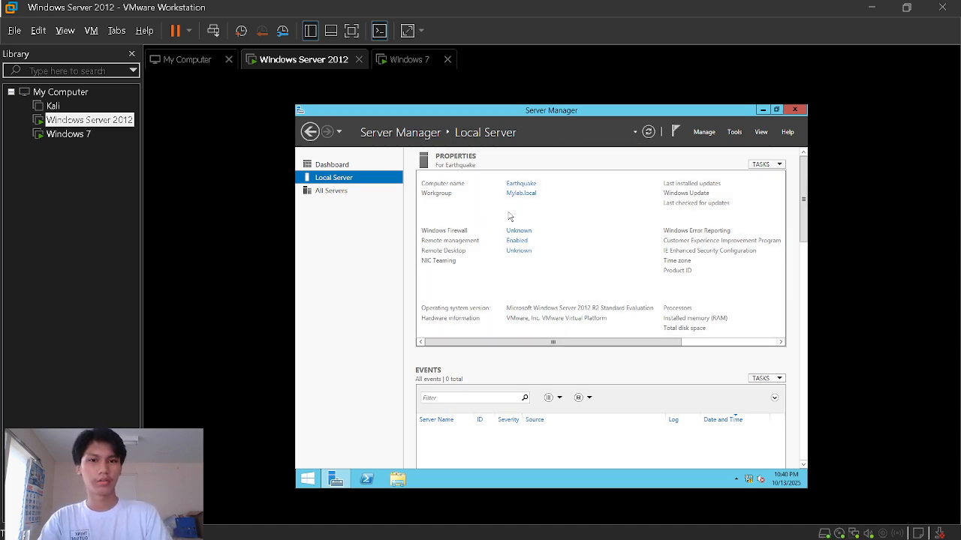
{"action": "left_click", "coordinate": [334, 166]}
{"action": "left_click", "coordinate": [336, 180]}
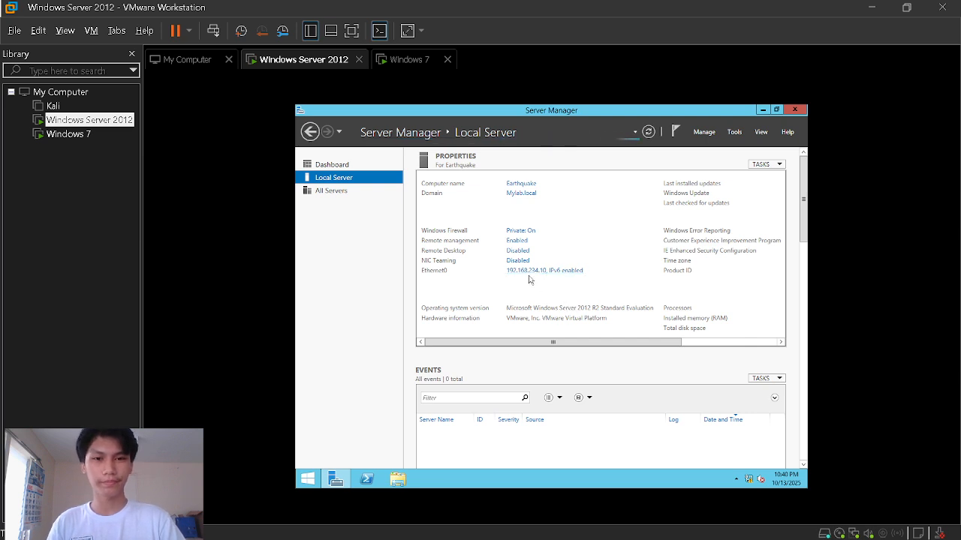
{"action": "left_click", "coordinate": [527, 272]}
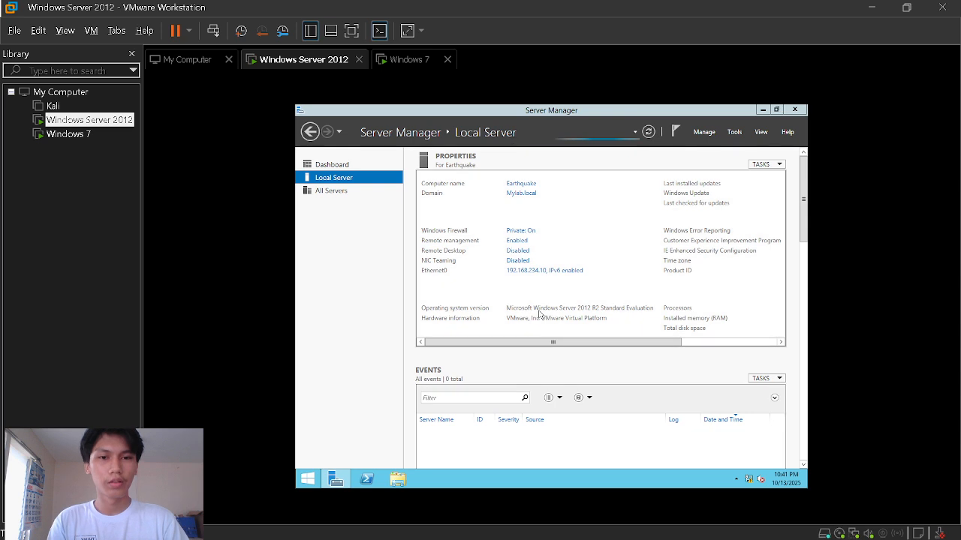
{"action": "left_click", "coordinate": [563, 274]}
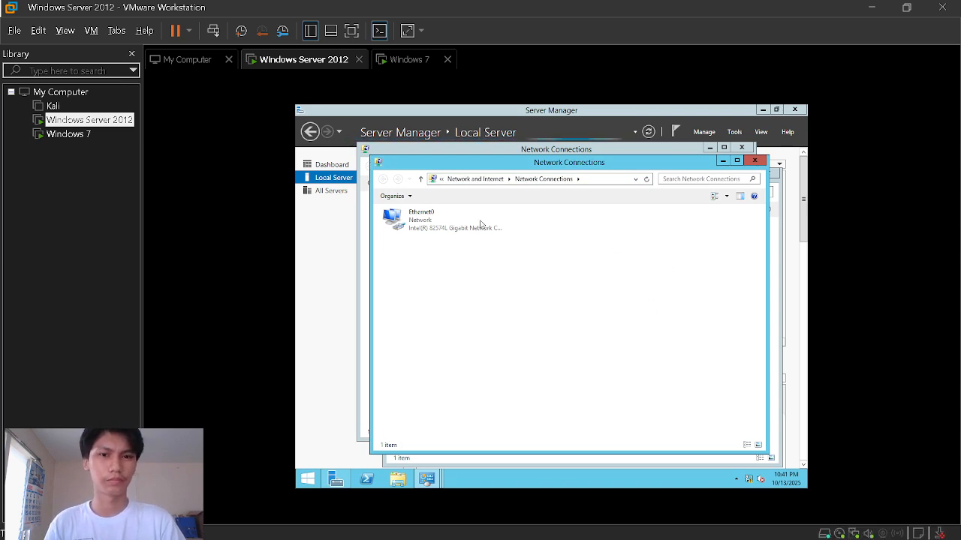
- View Ethernet0's IPv4 settings: IP 192.168.234.10, gateway 192.168.234.2, DNS 127.0.0.1
{"action": "left_click", "coordinate": [618, 154]}
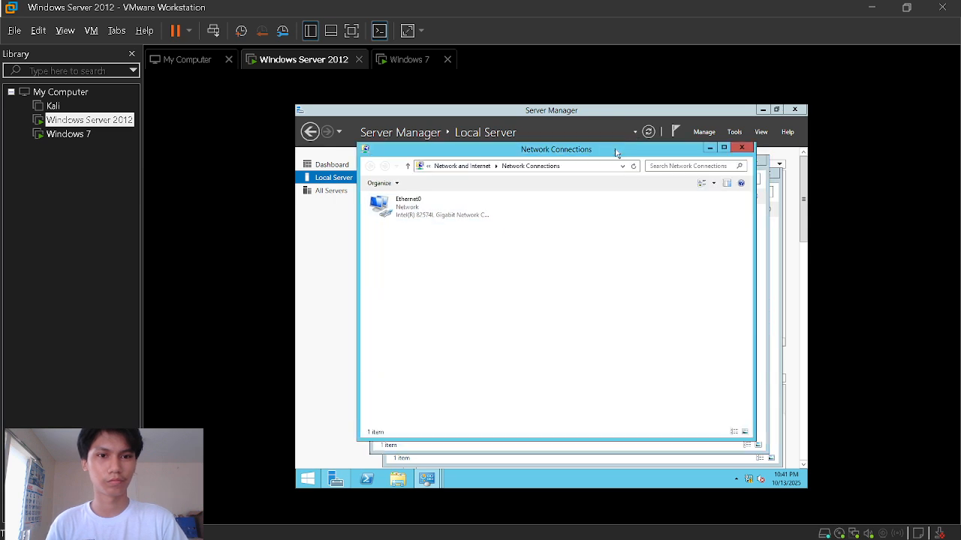
{"action": "left_click", "coordinate": [740, 147]}
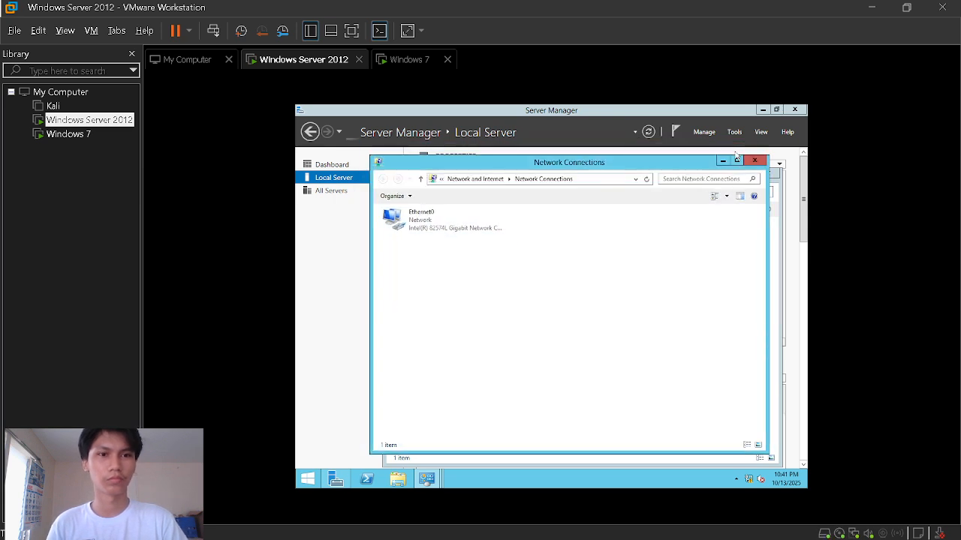
{"action": "left_click", "coordinate": [443, 220]}
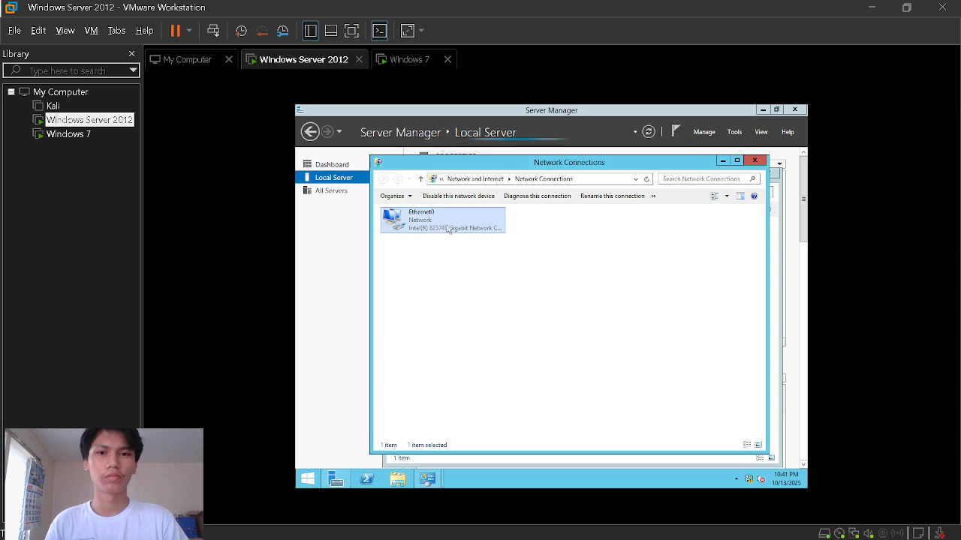
{"action": "left_click", "coordinate": [515, 311]}
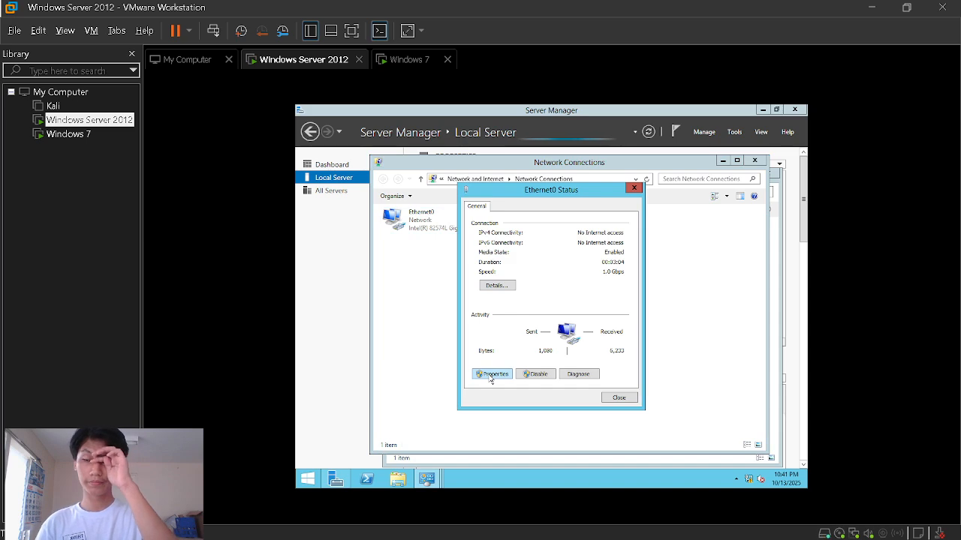
{"action": "left_click", "coordinate": [492, 374]}
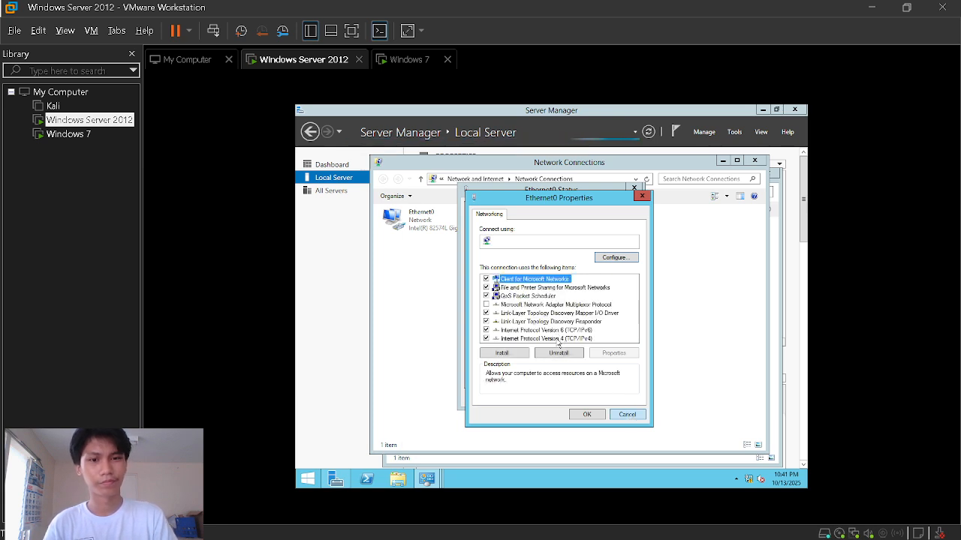
{"action": "double_click", "coordinate": [559, 339]}
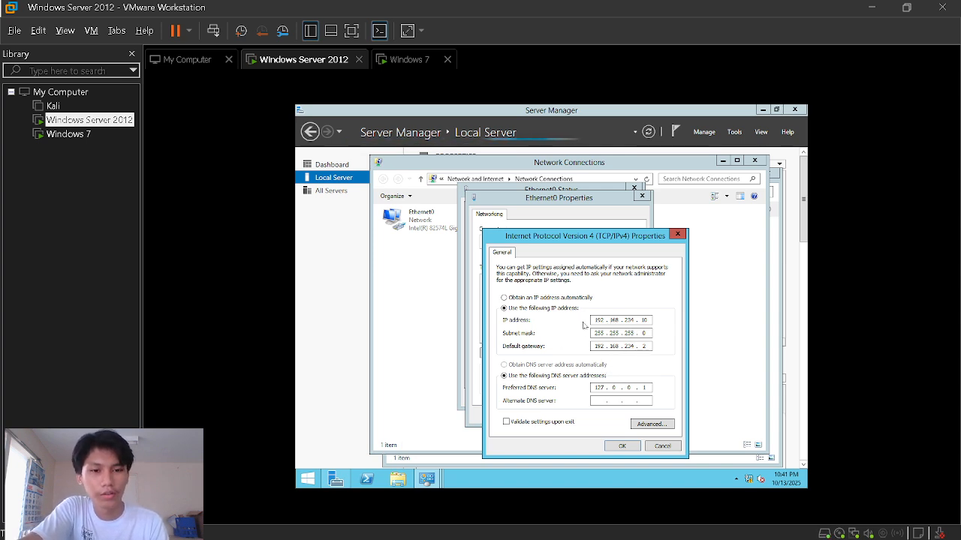
{"action": "left_click", "coordinate": [454, 324]}
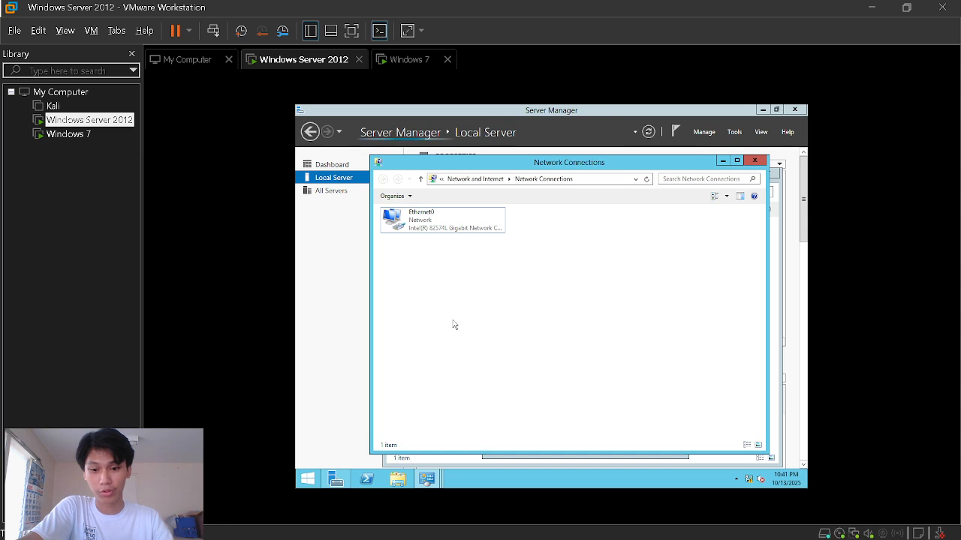
{"action": "key", "text": "super"}
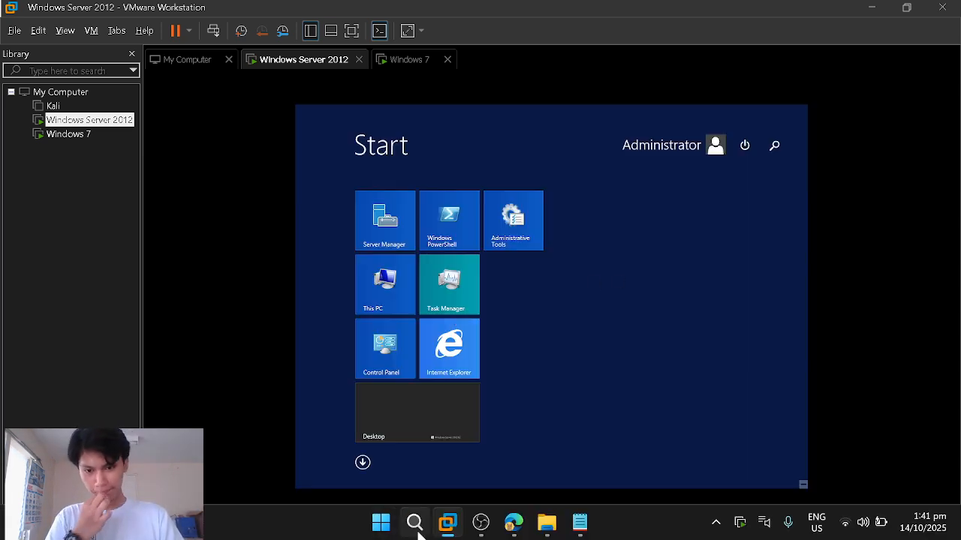
- Search for Virtual Network Editor on the host and run it as administrator
{"action": "left_click", "coordinate": [415, 523]}
{"action": "type", "text": "viry"}
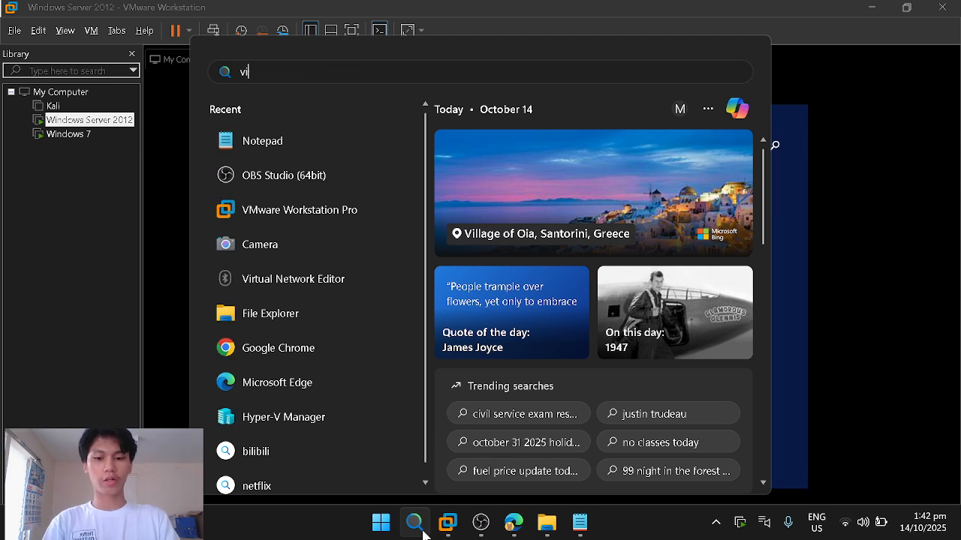
{"action": "key", "text": "BackSpace"}
{"action": "key", "text": "BackSpace"}
{"action": "type", "text": "rtual"}
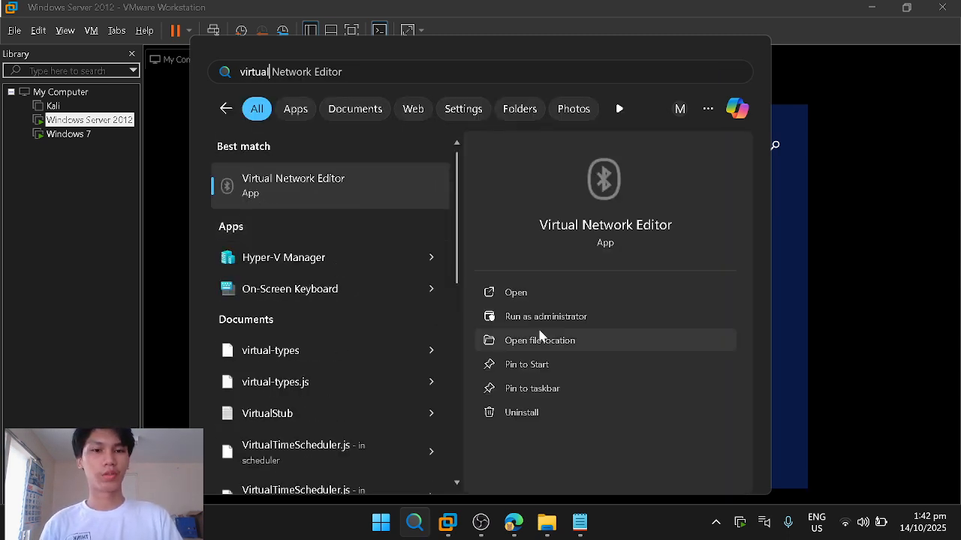
{"action": "left_click", "coordinate": [531, 319]}
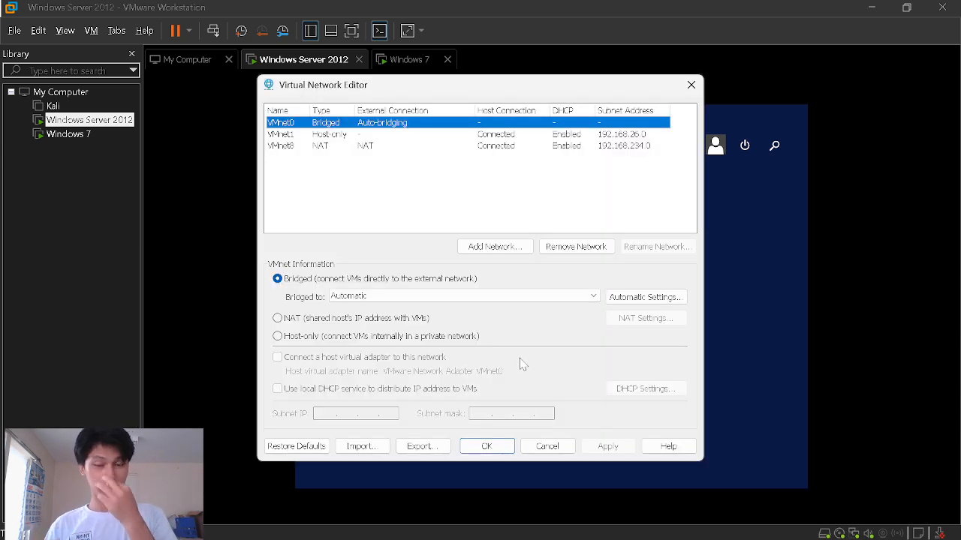
- Confirm VMnet8 is the NAT network on subnet 192.168.234.0 and close the editor
{"action": "left_click", "coordinate": [295, 150]}
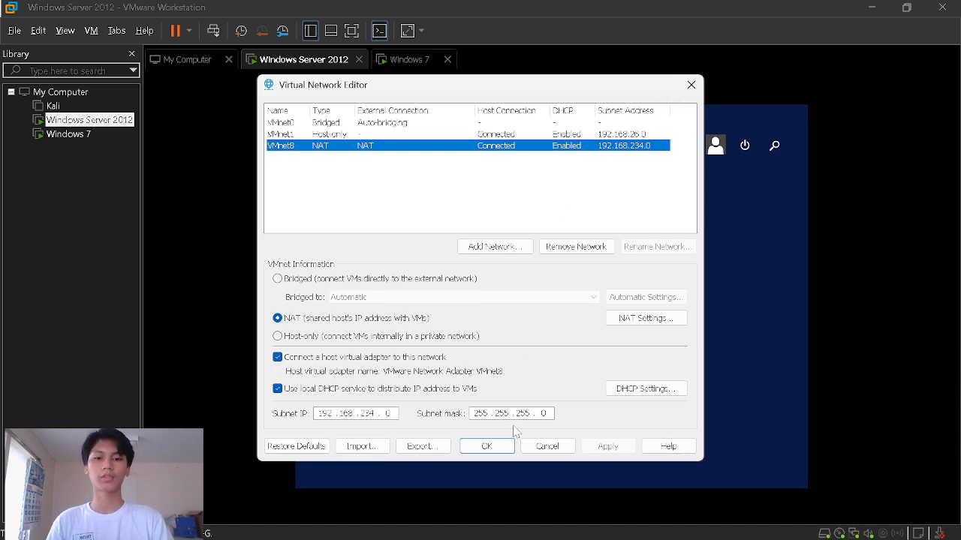
{"action": "left_click", "coordinate": [501, 445]}
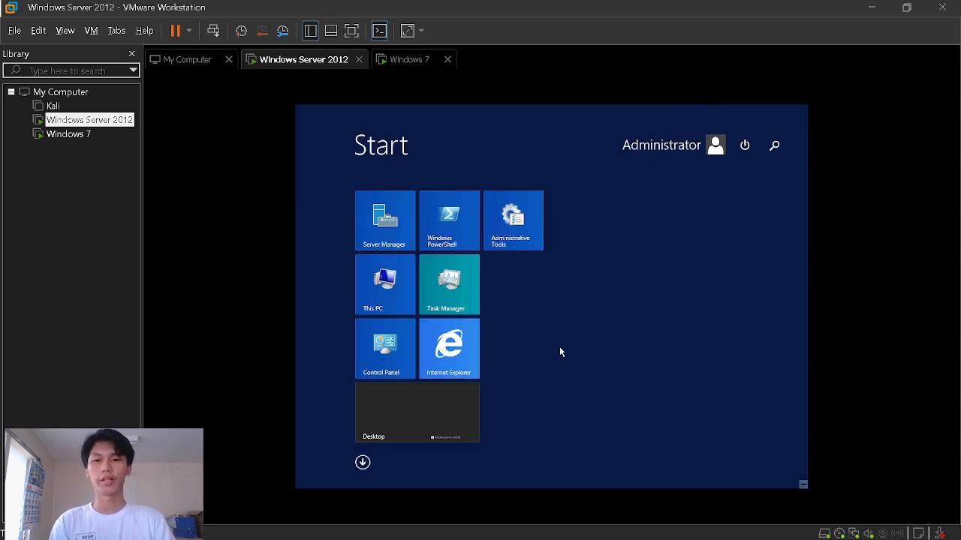
{"action": "left_click", "coordinate": [397, 231]}
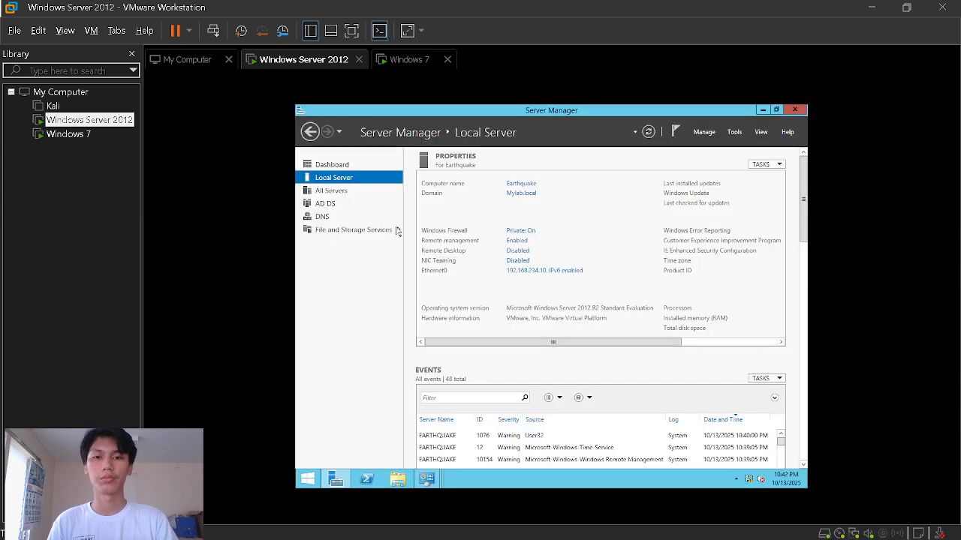
- Check the server's network connections, then go to Server Manager's AD DS page
{"action": "left_click", "coordinate": [555, 272]}
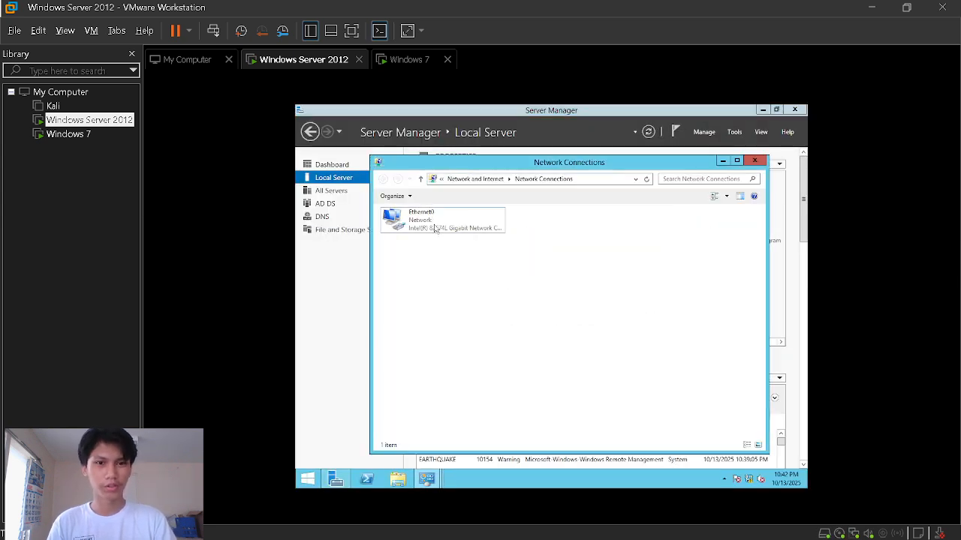
{"action": "left_click", "coordinate": [755, 161]}
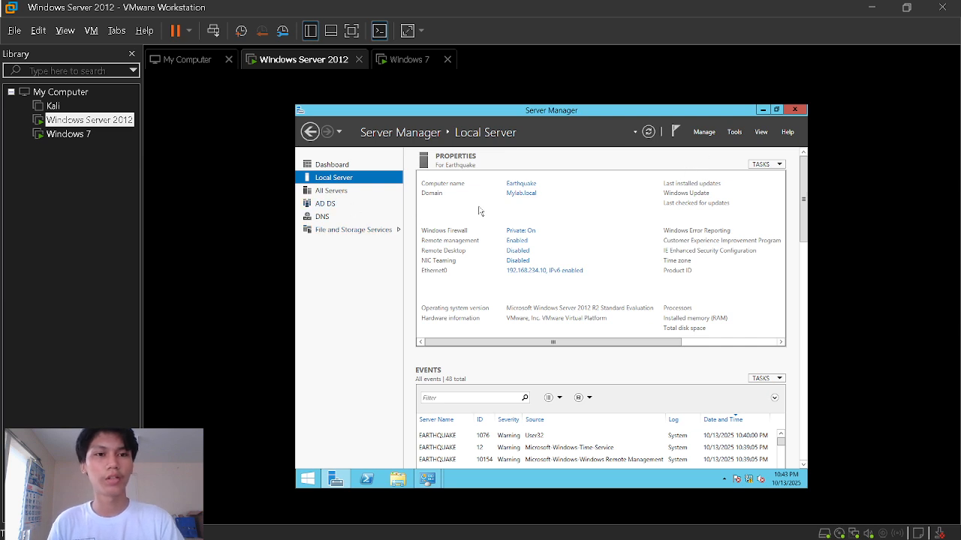
{"action": "left_click", "coordinate": [704, 133]}
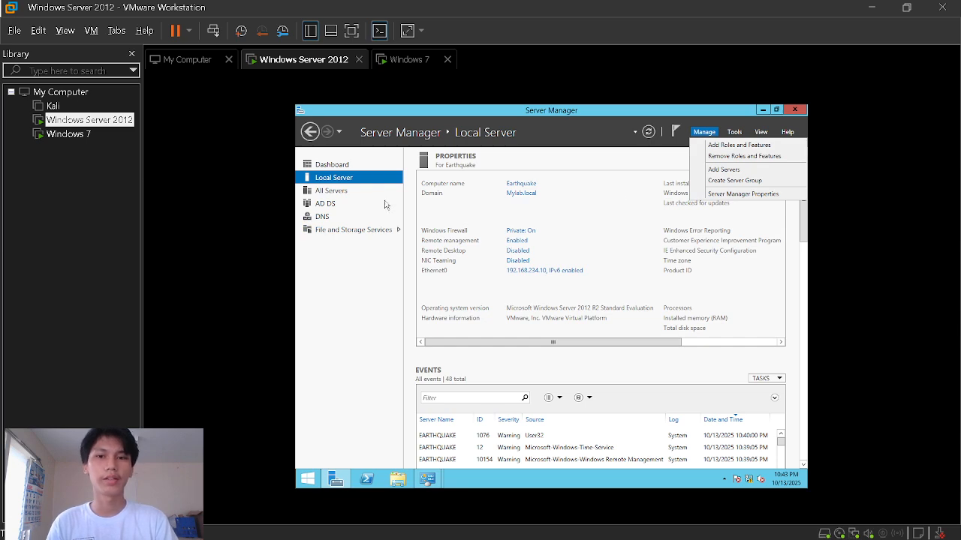
{"action": "left_click", "coordinate": [328, 207]}
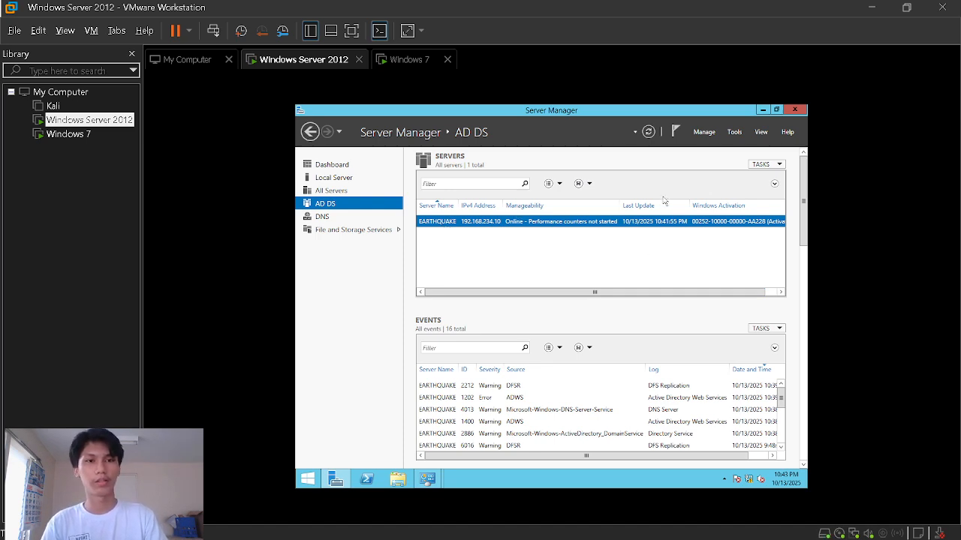
- Launch Active Directory Users and Computers from Tools and select a domain user
{"action": "left_click", "coordinate": [734, 133]}
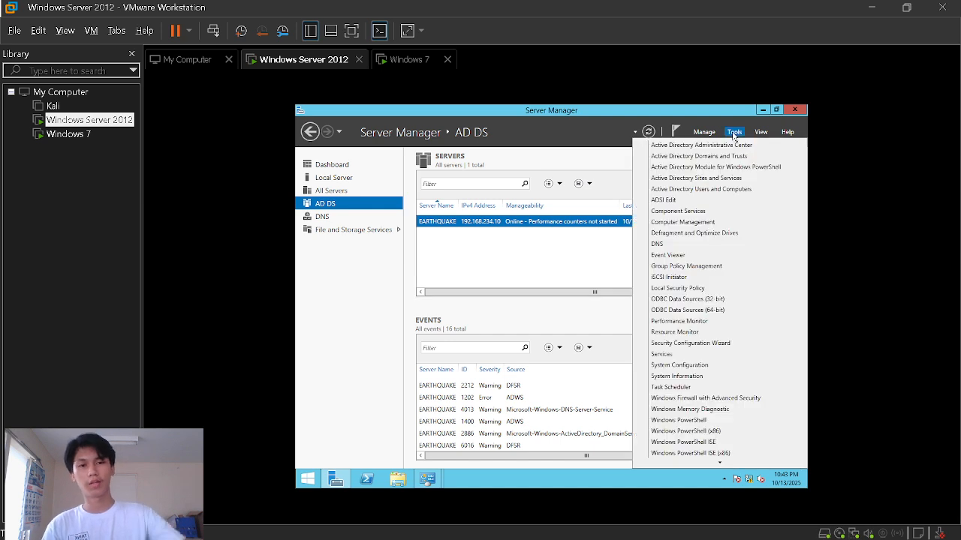
{"action": "left_click", "coordinate": [685, 191]}
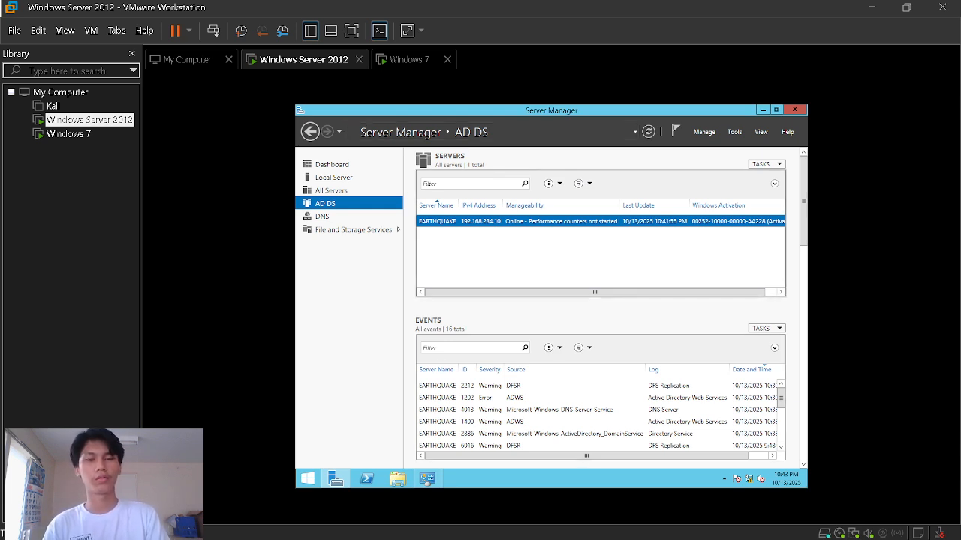
{"action": "mouse_move", "coordinate": [431, 485]}
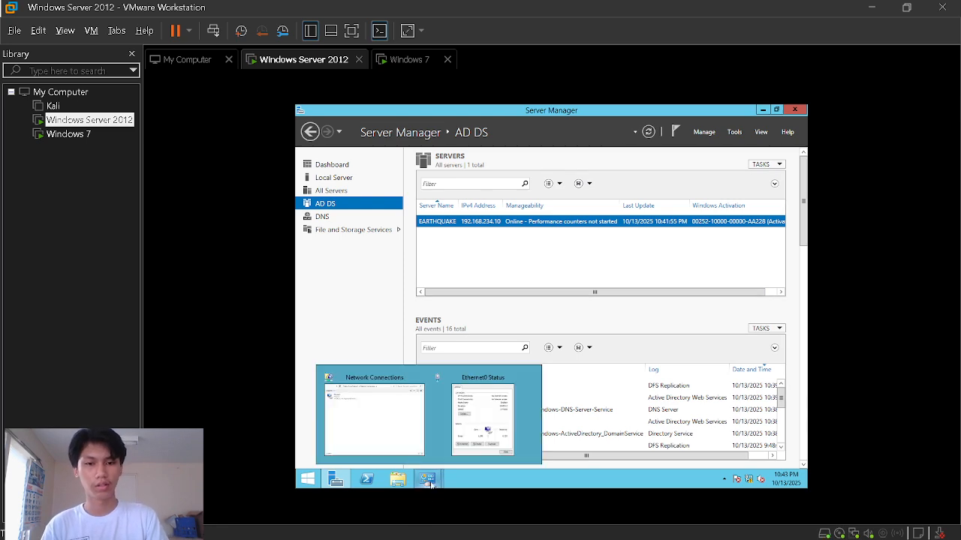
{"action": "left_click", "coordinate": [531, 379]}
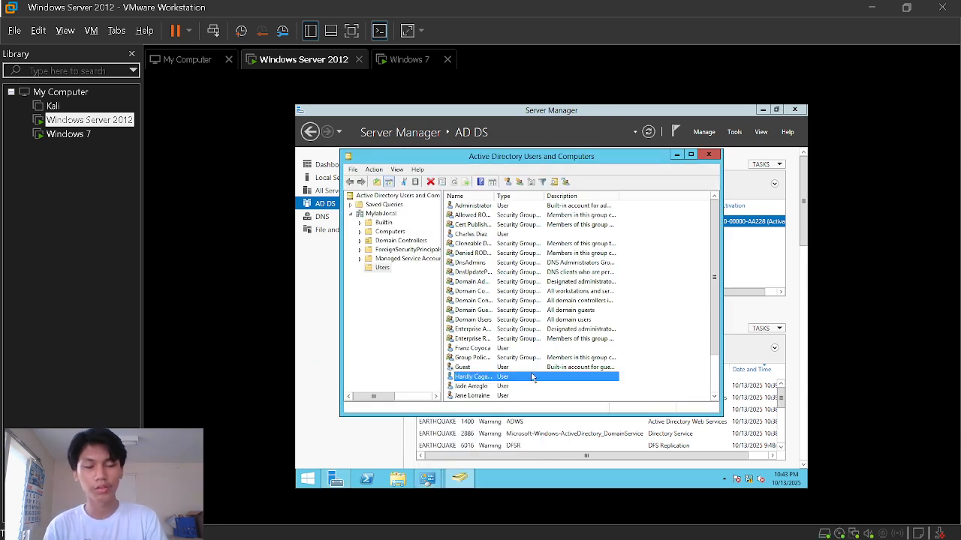
- Click through the domain user accounts in the Mylab.local Users container, scrolling the list
{"action": "left_click", "coordinate": [475, 387]}
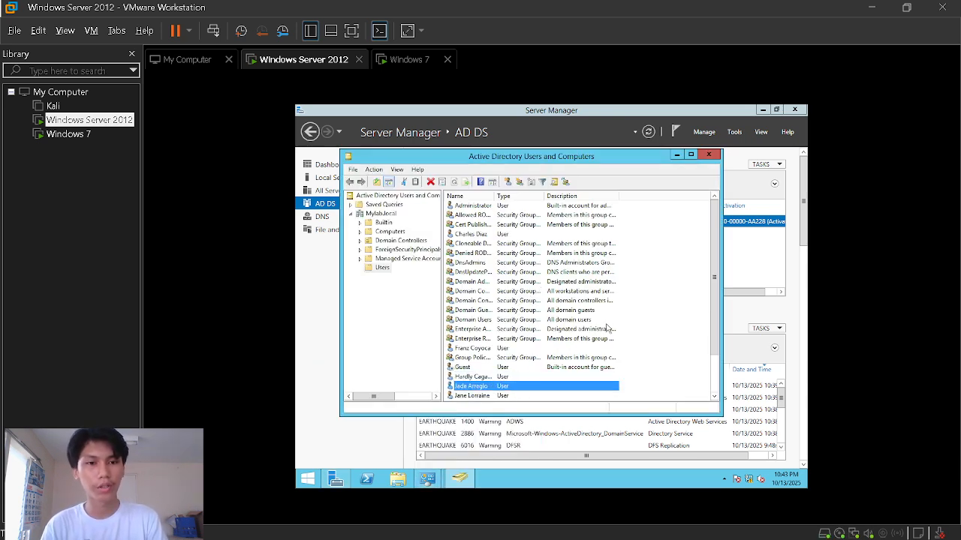
{"action": "mouse_move", "coordinate": [716, 305]}
{"action": "left_mouse_down"}
{"action": "mouse_move", "coordinate": [715, 321]}
{"action": "mouse_move", "coordinate": [716, 290]}
{"action": "left_mouse_up"}
{"action": "left_click", "coordinate": [484, 235]}
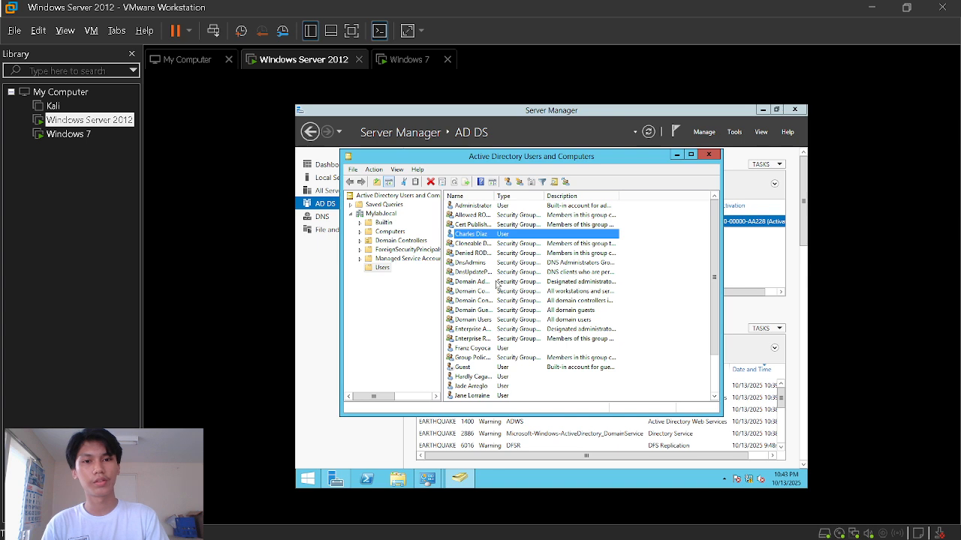
{"action": "left_click", "coordinate": [472, 378]}
{"action": "left_click", "coordinate": [470, 387]}
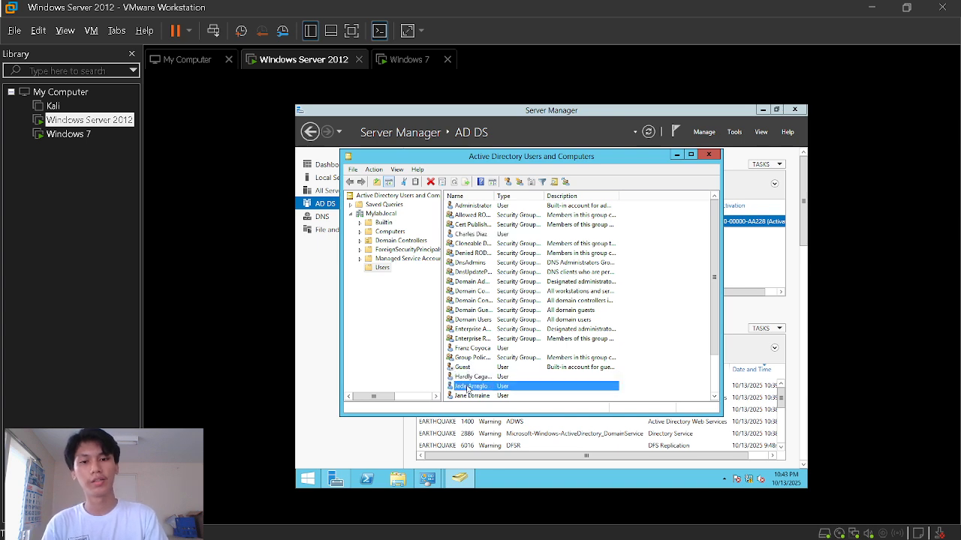
{"action": "left_click", "coordinate": [471, 395]}
{"action": "scroll", "coordinate": [546, 382], "scroll_direction": "down", "scroll_amount": 1}
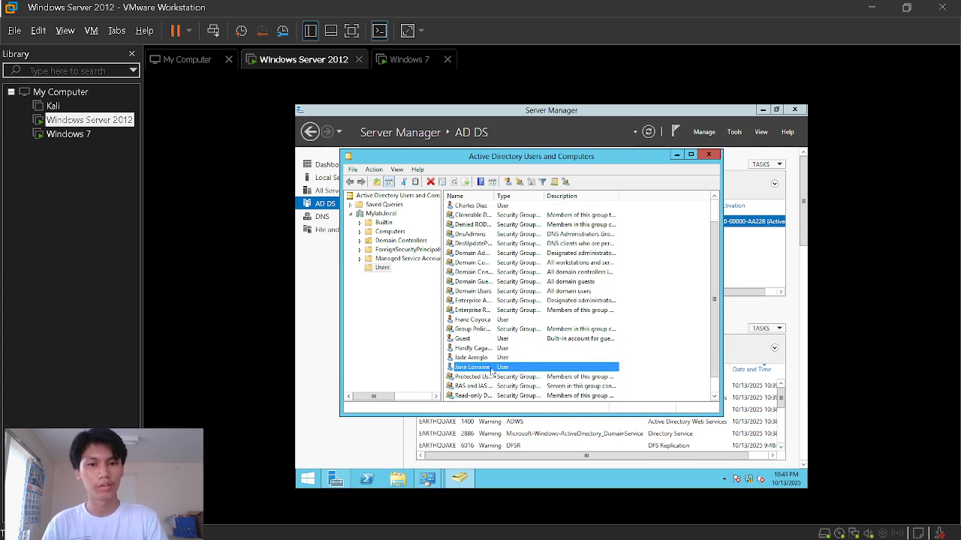
{"action": "left_click", "coordinate": [467, 319]}
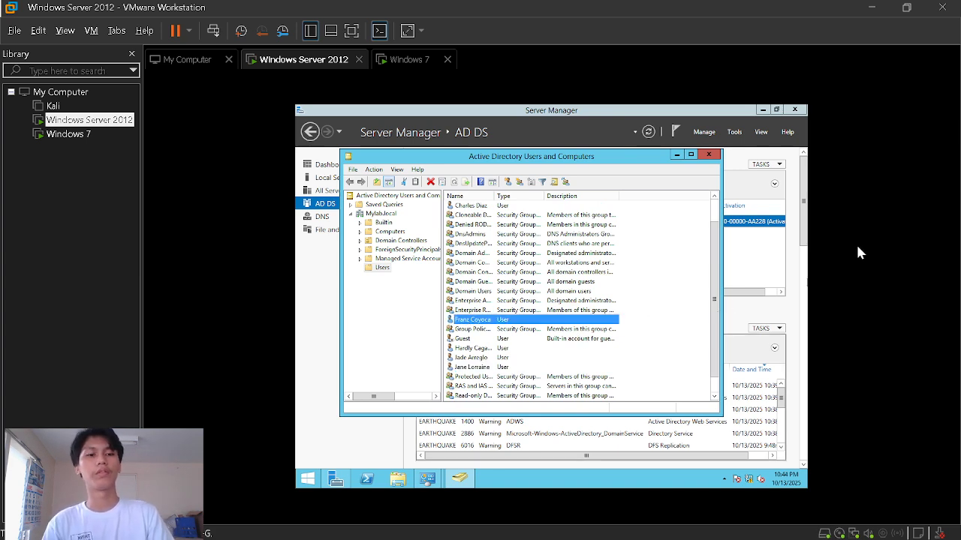
{"action": "key", "text": "super"}
- Type the domain user's sample password into a new Notepad tab, then return to Server Manager
{"action": "left_click", "coordinate": [588, 297]}
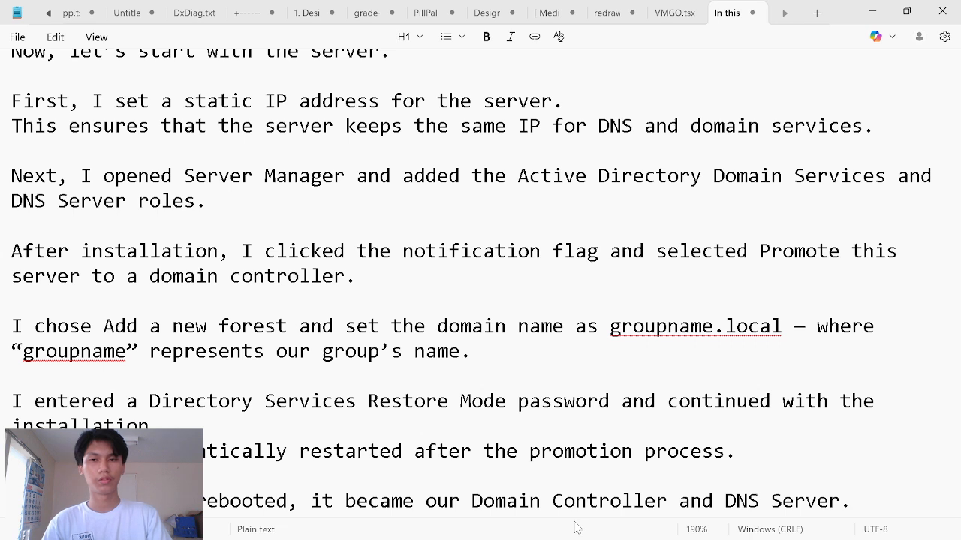
{"action": "type", "text": "@"}
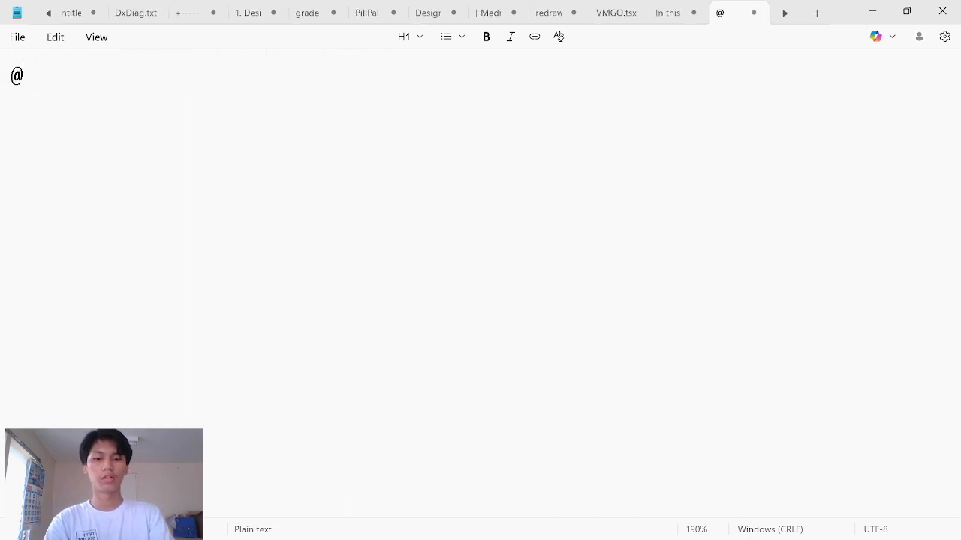
{"action": "type", "text": "USer"}
{"action": "key", "text": "BackSpace"}
{"action": "key", "text": "BackSpace"}
{"action": "key", "text": "BackSpace"}
{"action": "type", "text": "s"}
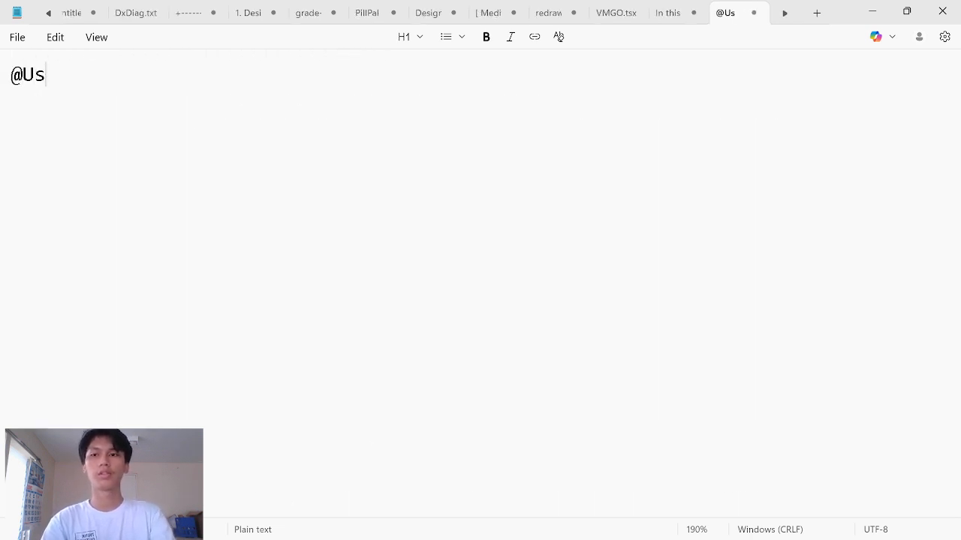
{"action": "type", "text": "er!2"}
{"action": "key", "text": "BackSpace"}
{"action": "key", "text": "BackSpace"}
{"action": "type", "text": "123"}
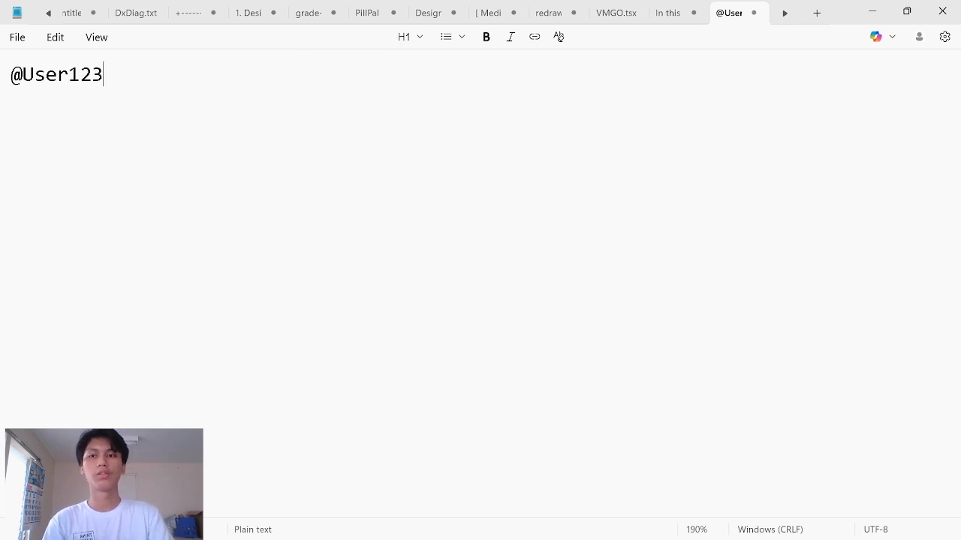
{"action": "scroll", "coordinate": [559, 36], "scroll_direction": "up", "scroll_amount": 12}
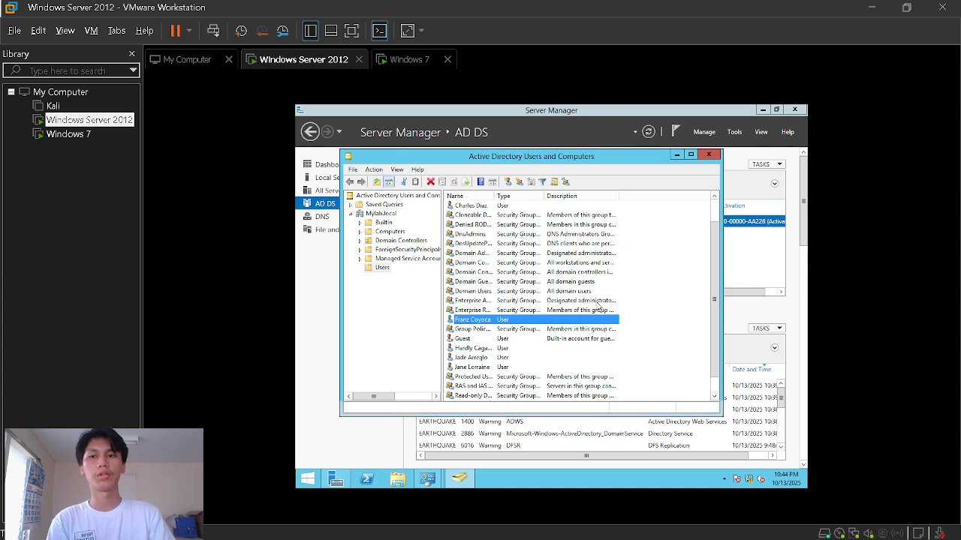
{"action": "key", "text": "alt+Tab"}
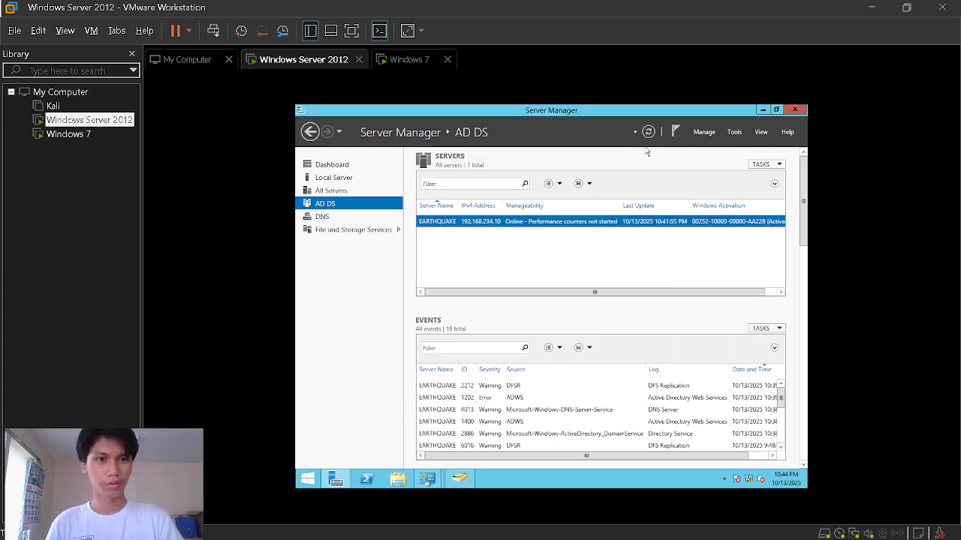
{"action": "left_click", "coordinate": [735, 132]}
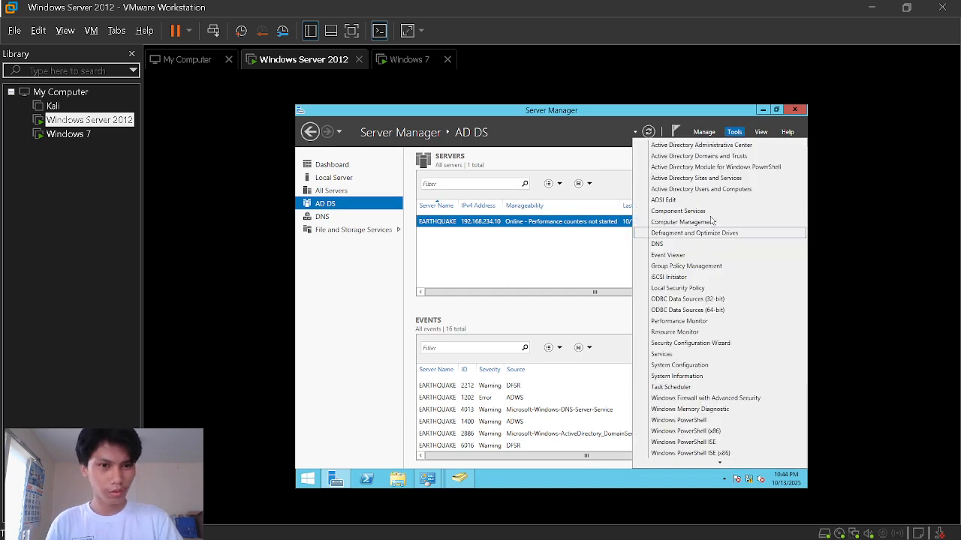
{"action": "left_click", "coordinate": [691, 193]}
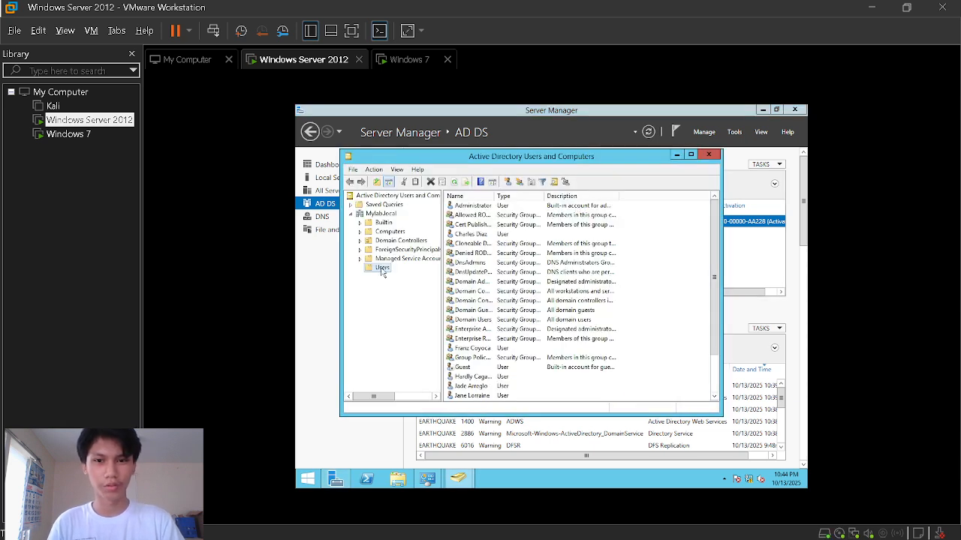
{"action": "double_click", "coordinate": [471, 386]}
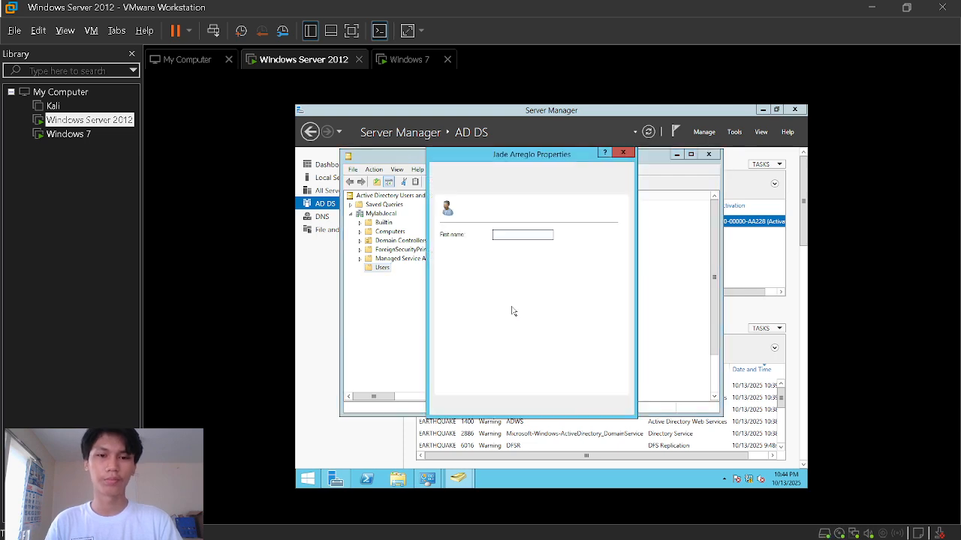
{"action": "left_click", "coordinate": [508, 189]}
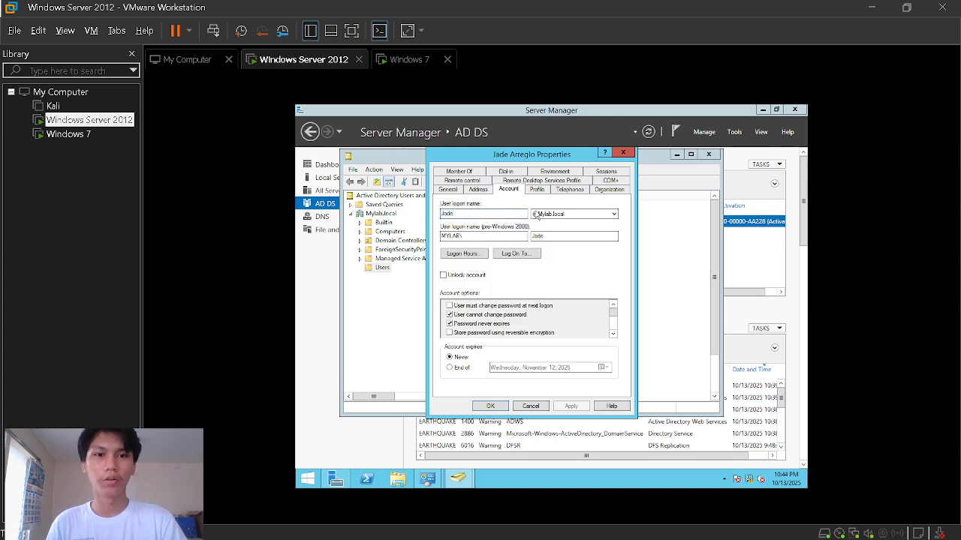
{"action": "left_click", "coordinate": [577, 215]}
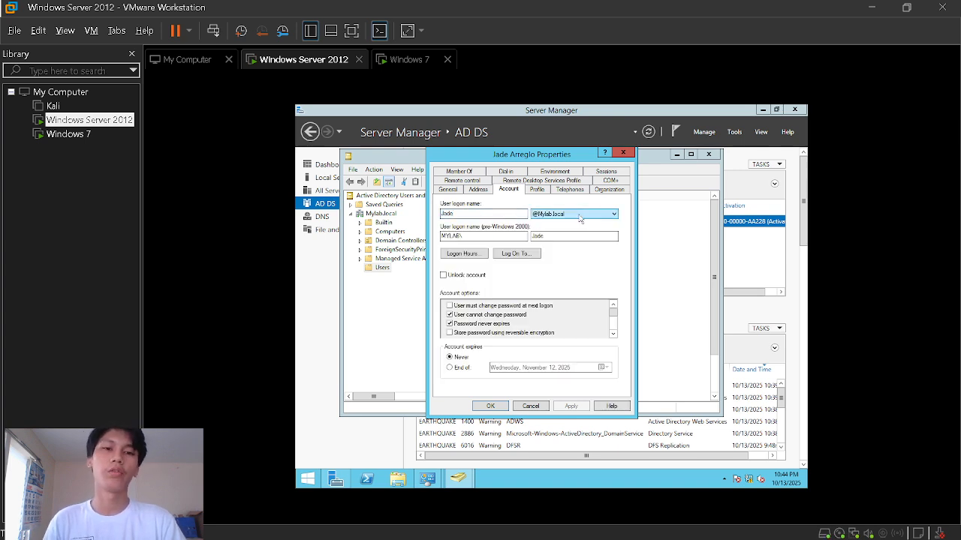
{"action": "left_click", "coordinate": [581, 223]}
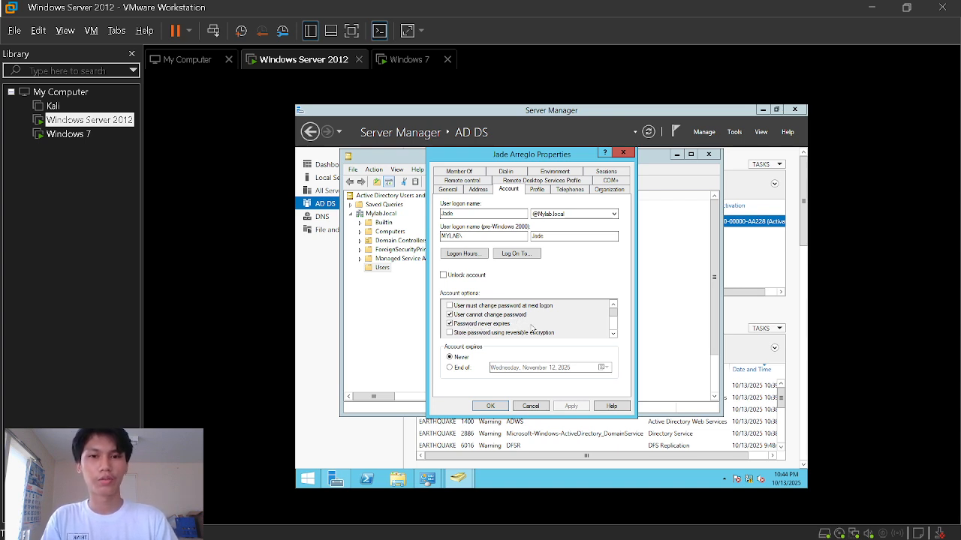
{"action": "left_click", "coordinate": [621, 155]}
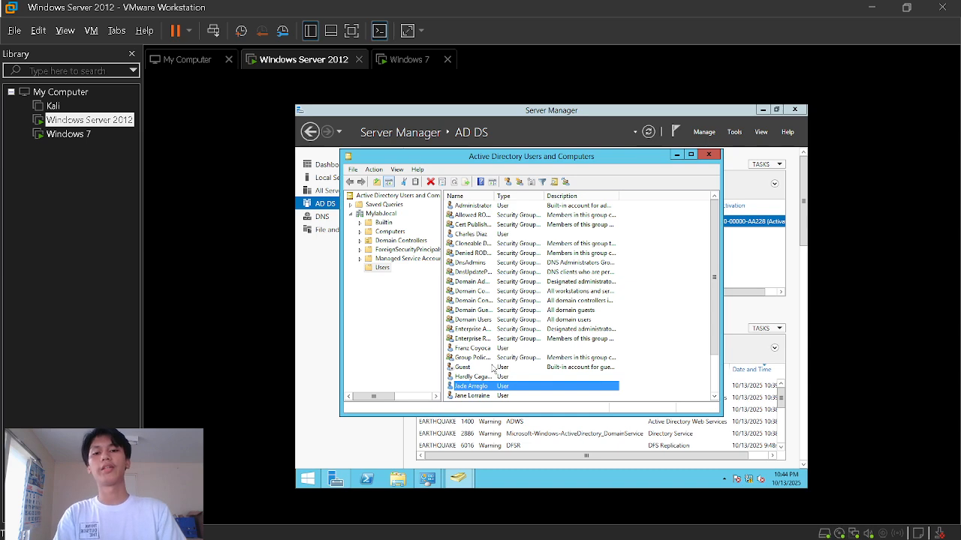
- Look up the joined Windows client in the domain's computer objects, then switch to the Windows 7 VM
{"action": "left_click", "coordinate": [390, 233]}
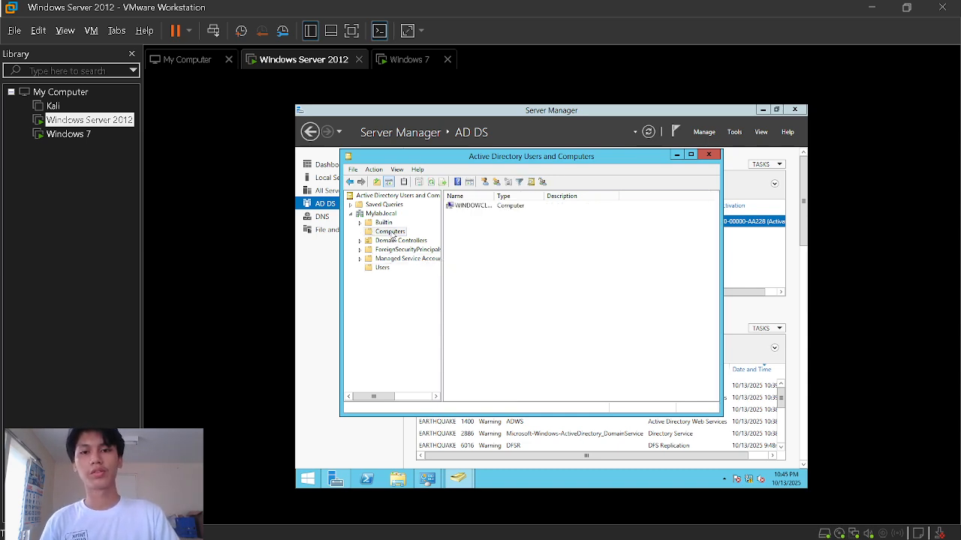
{"action": "left_click", "coordinate": [476, 210]}
{"action": "left_click", "coordinate": [482, 236]}
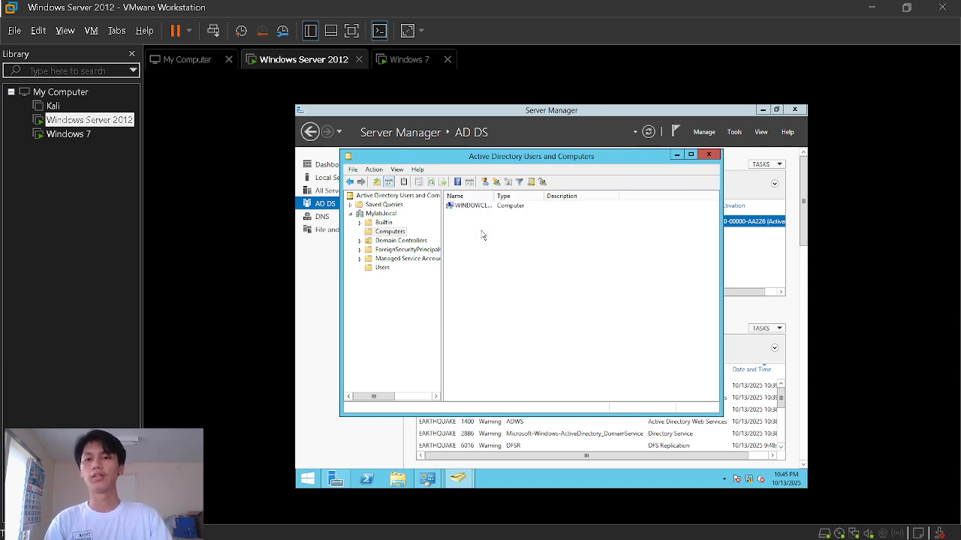
{"action": "left_click", "coordinate": [408, 60]}
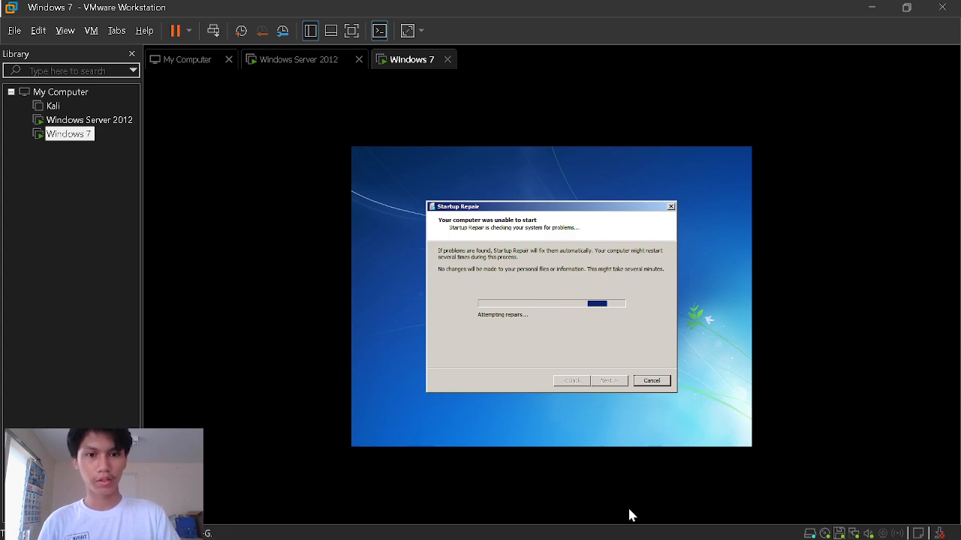
- Try cancelling and closing Startup Repair, dismissing each cannot-be-cancelled message
{"action": "left_click", "coordinate": [649, 382]}
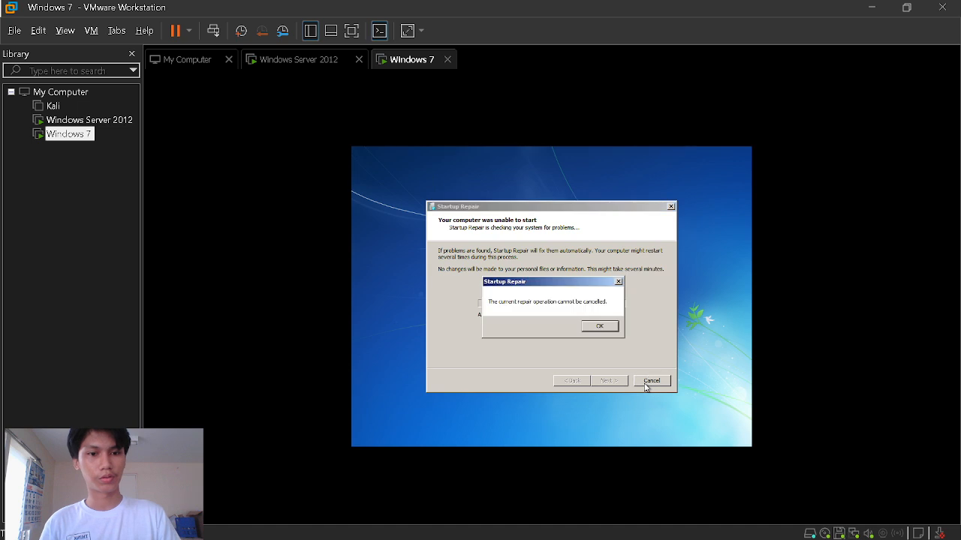
{"action": "left_click", "coordinate": [600, 327]}
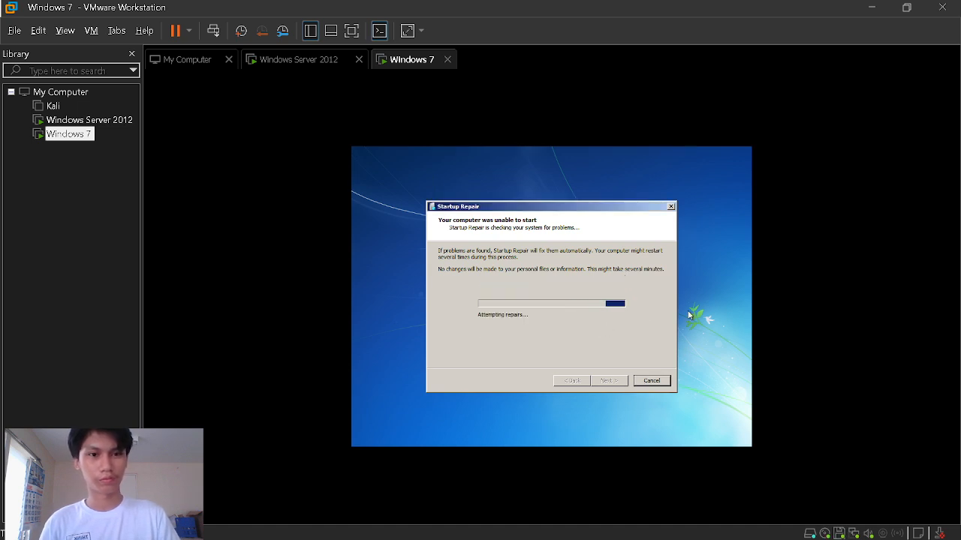
{"action": "left_click", "coordinate": [670, 208]}
{"action": "left_click", "coordinate": [599, 326]}
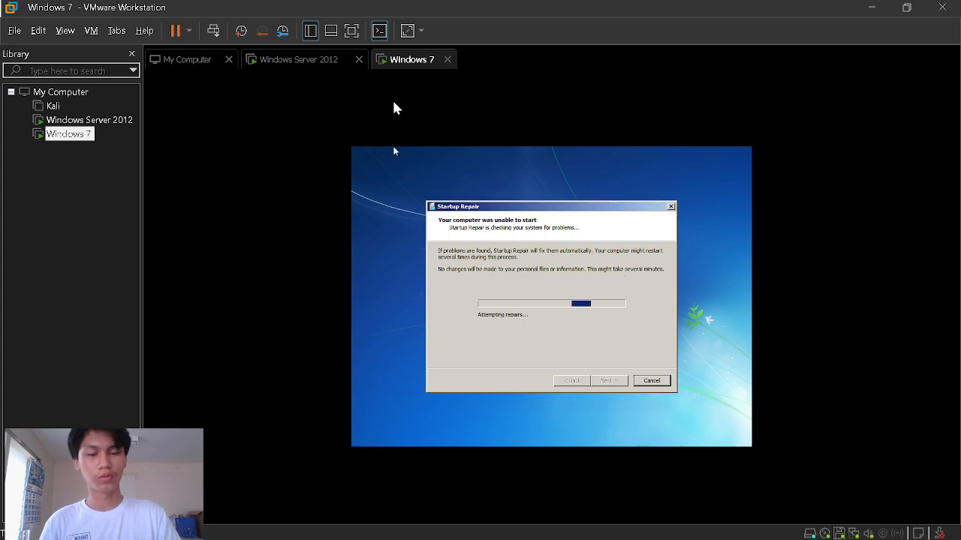
- Restart the Windows 7 guest from the power menu and wait for the logon screen
{"action": "left_click", "coordinate": [187, 32]}
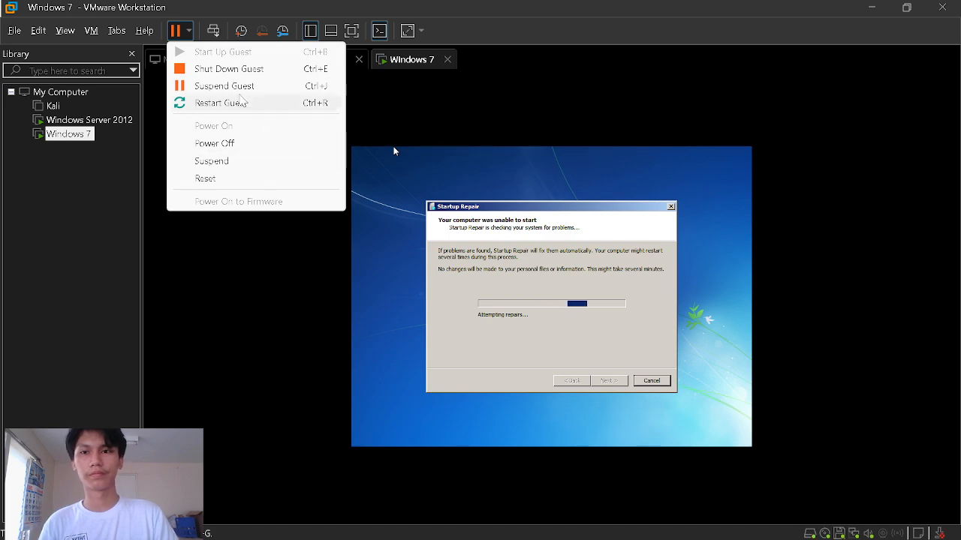
{"action": "left_click", "coordinate": [239, 103]}
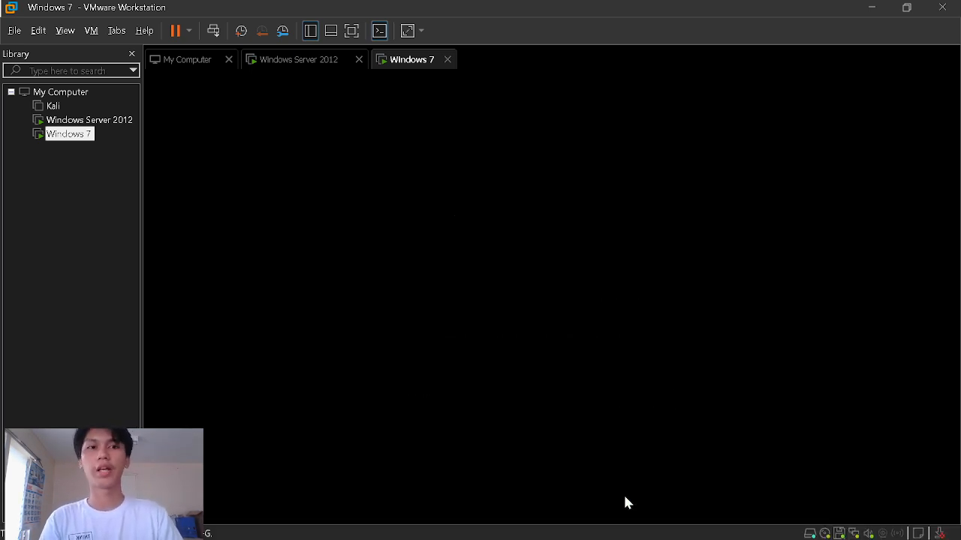
{"action": "key", "text": "alt+Tab"}
{"action": "key", "text": "alt+Tab"}
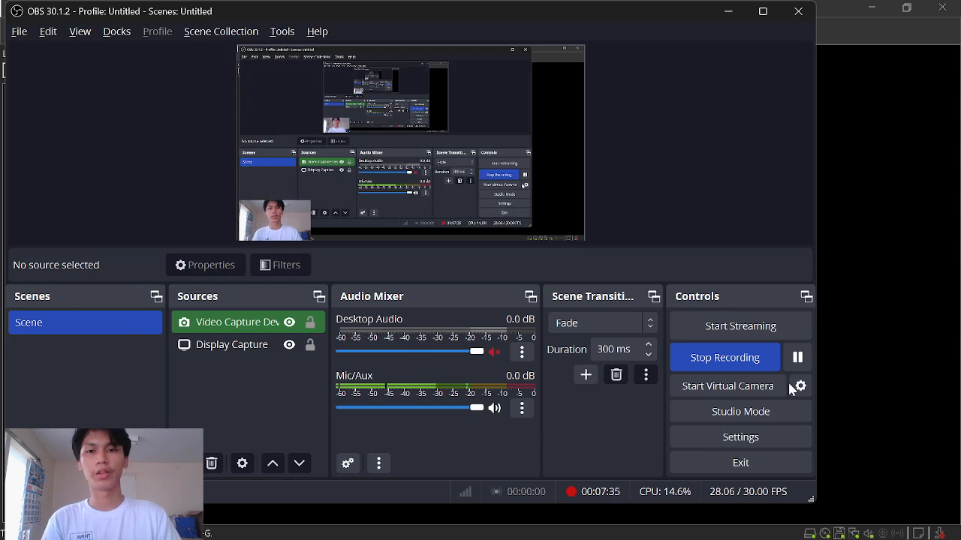
{"action": "left_click", "coordinate": [797, 357]}
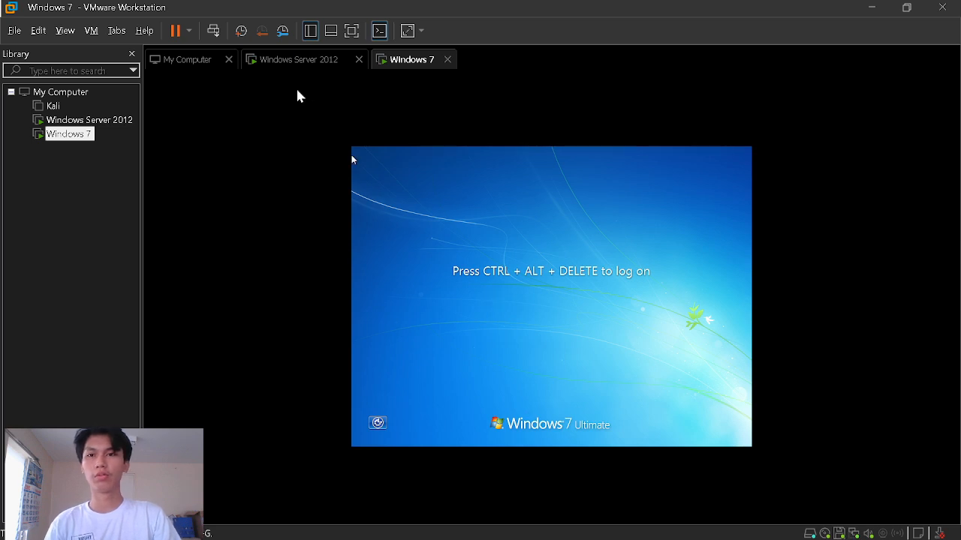
- Bring up the Windows 7 Other User logon, then move to the Windows Server 2012 VM
{"action": "left_click", "coordinate": [214, 33]}
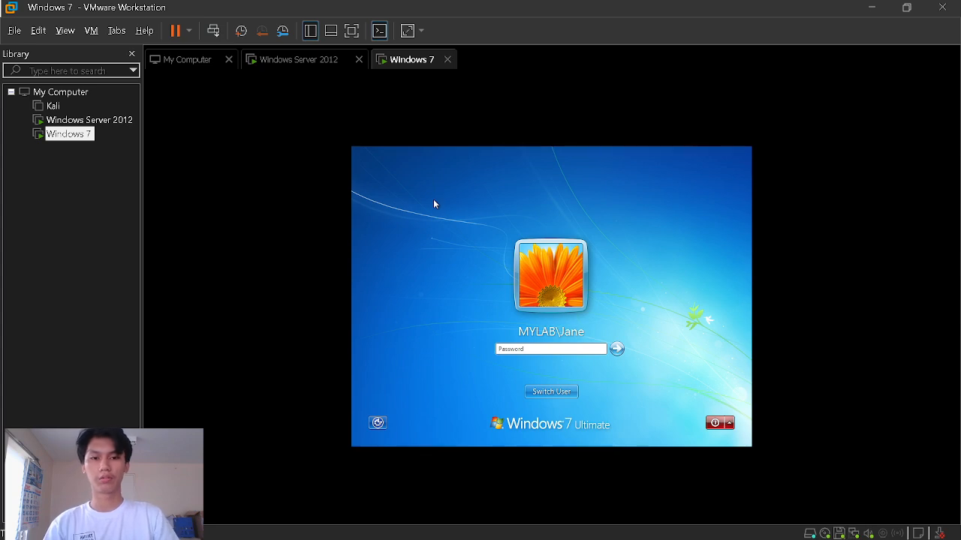
{"action": "left_click", "coordinate": [539, 391]}
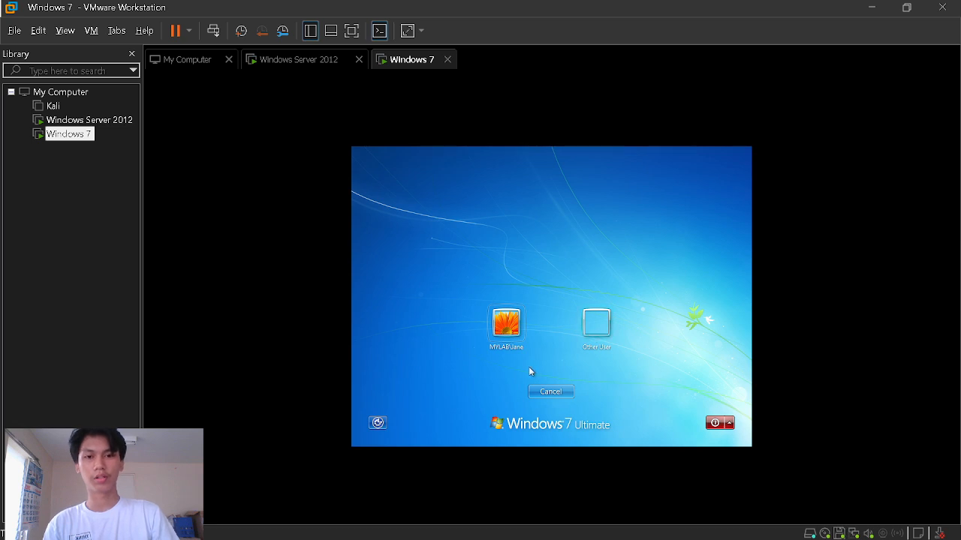
{"action": "left_click", "coordinate": [518, 342]}
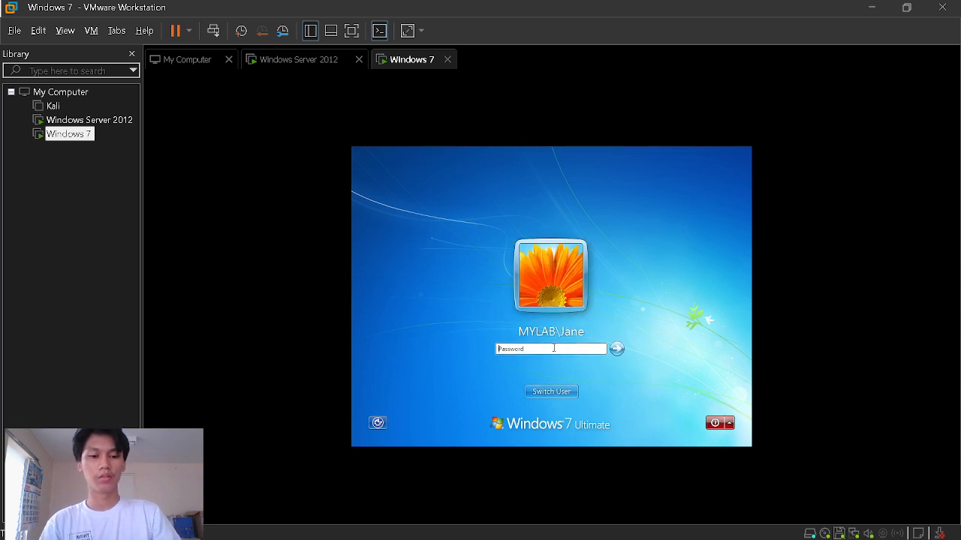
{"action": "type", "text": "P"}
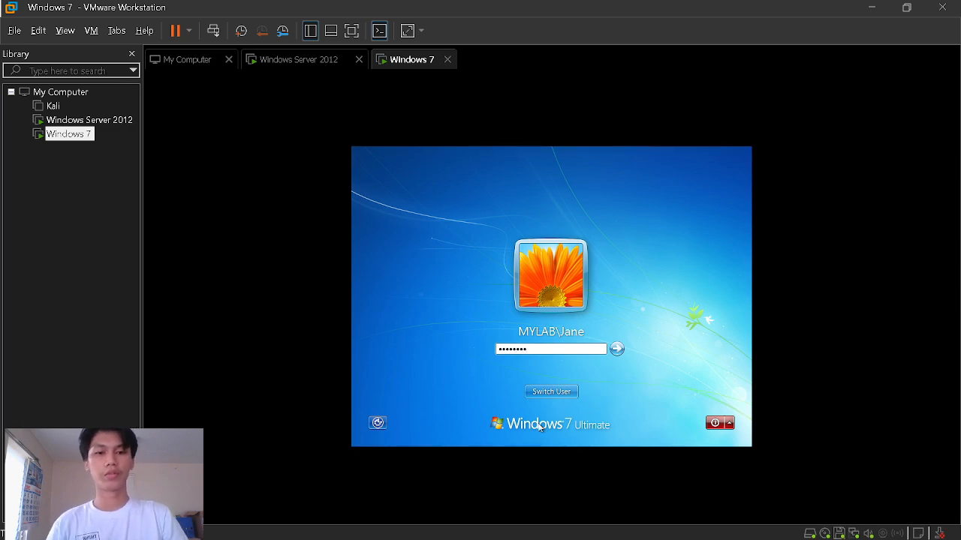
{"action": "left_click", "coordinate": [545, 394]}
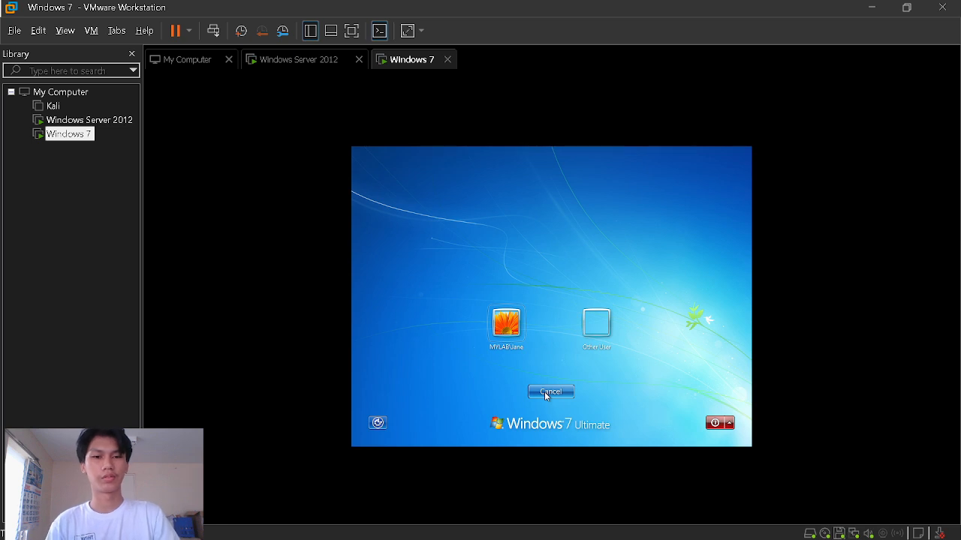
{"action": "left_click", "coordinate": [595, 326]}
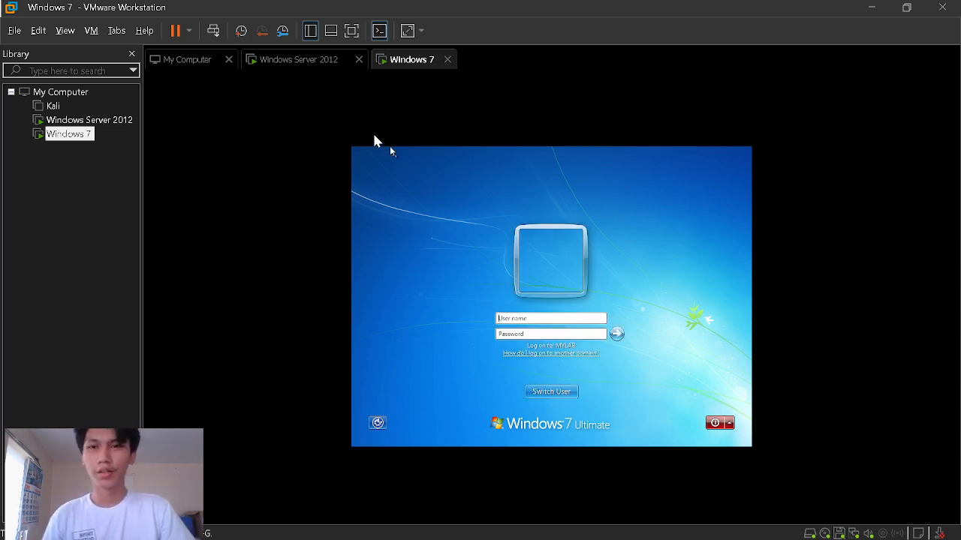
{"action": "left_click", "coordinate": [315, 60]}
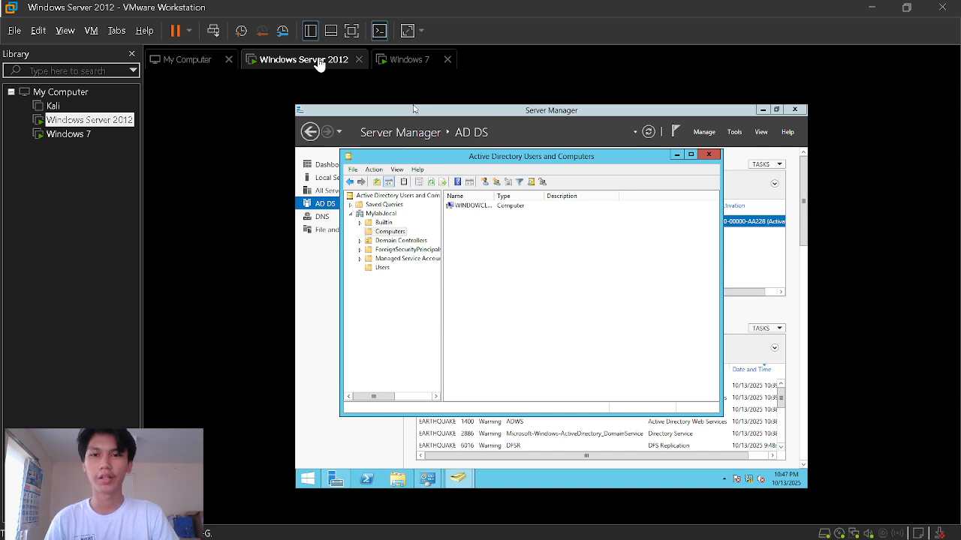
- Read the second domain user's logon name on its ADUC Account tab, then return to Windows 7
{"action": "left_click", "coordinate": [385, 272]}
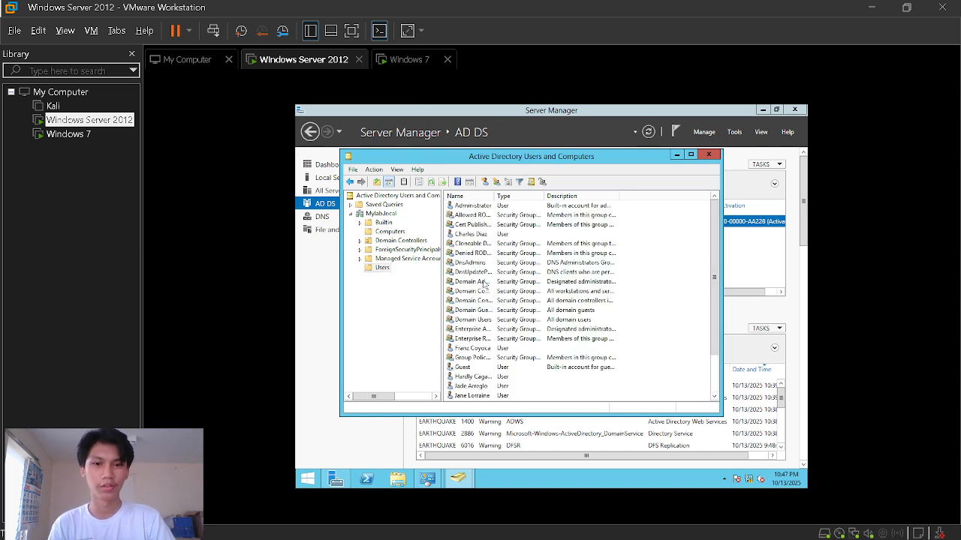
{"action": "double_click", "coordinate": [463, 386]}
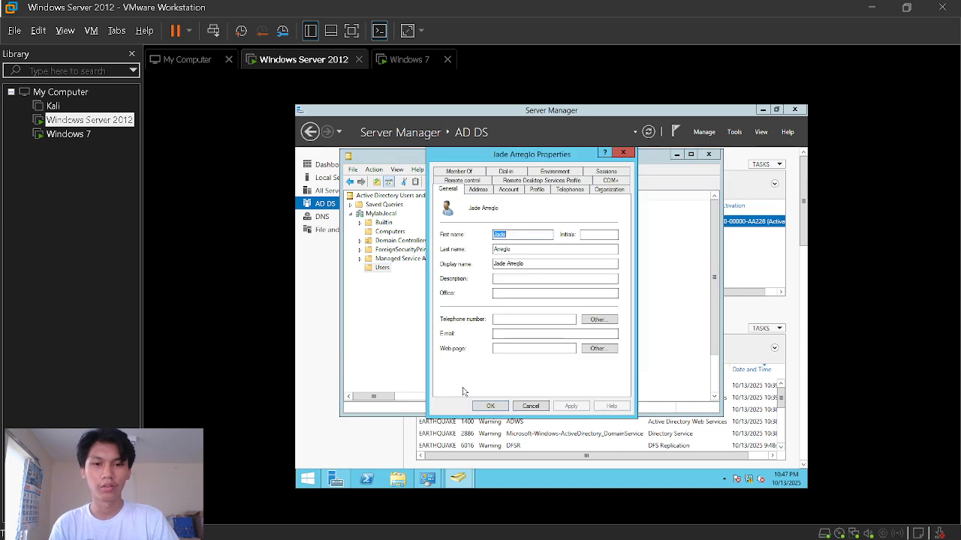
{"action": "left_click", "coordinate": [502, 191]}
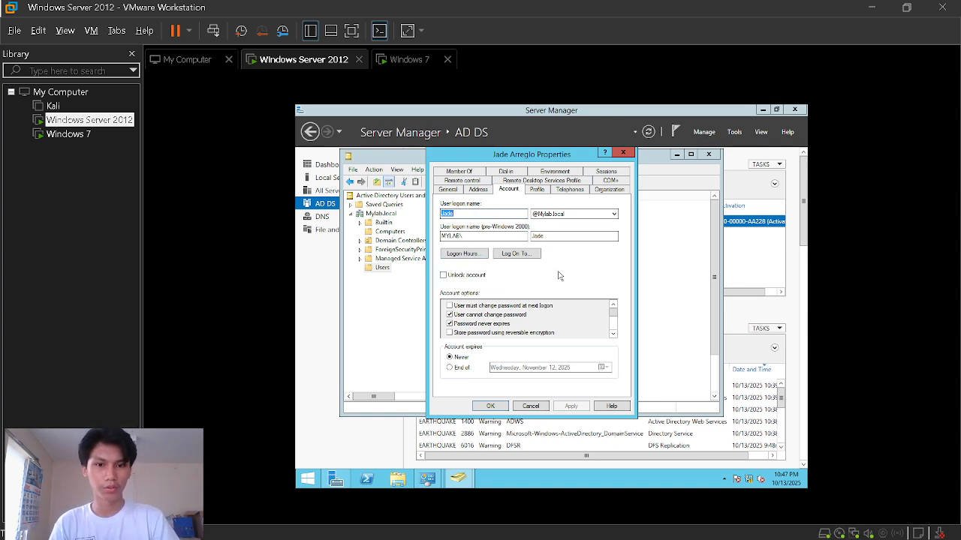
{"action": "left_click", "coordinate": [623, 153]}
{"action": "left_click", "coordinate": [409, 60]}
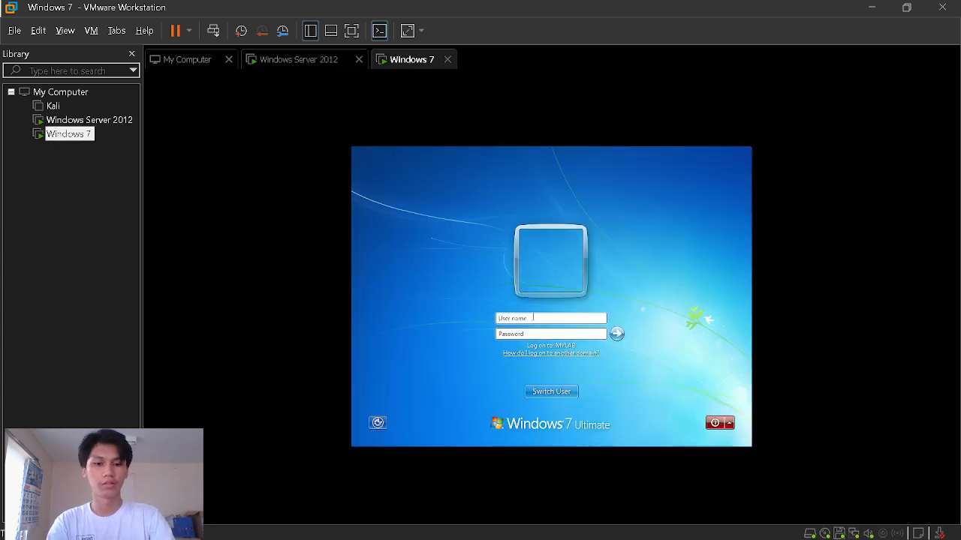
- Sign in to Windows 7 with the second domain user's name and password
{"action": "left_click", "coordinate": [533, 317]}
{"action": "type", "text": "JAde"}
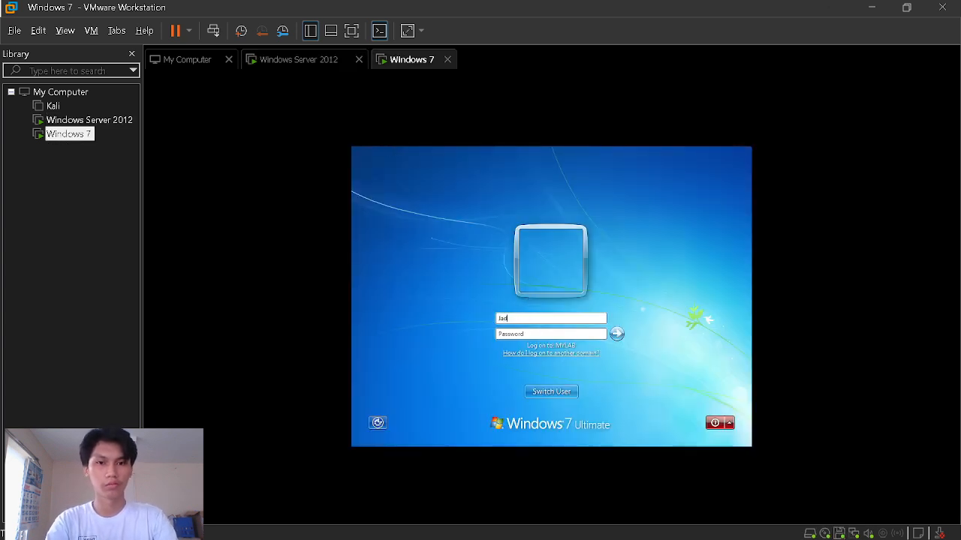
{"action": "key", "text": "Tab"}
{"action": "type", "text": "P"}
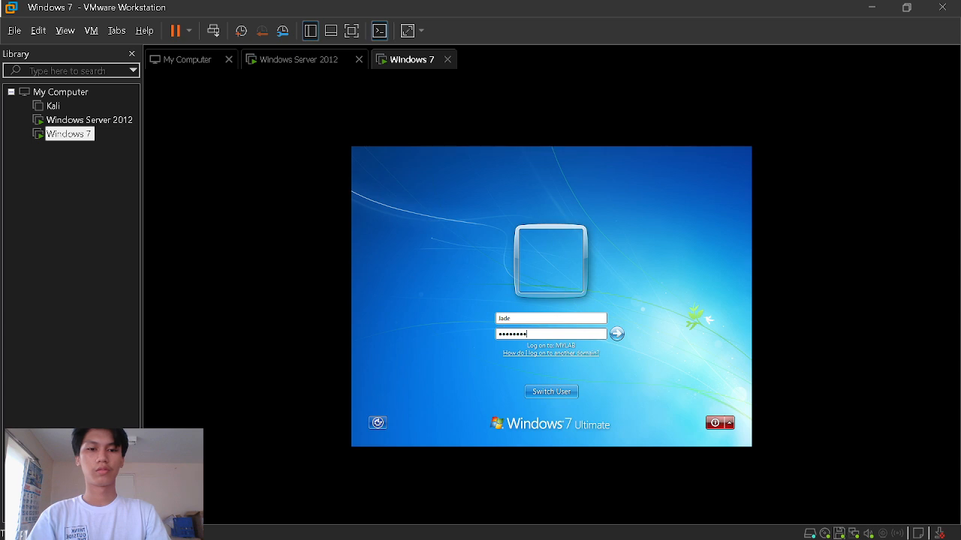
{"action": "key", "text": "Return"}
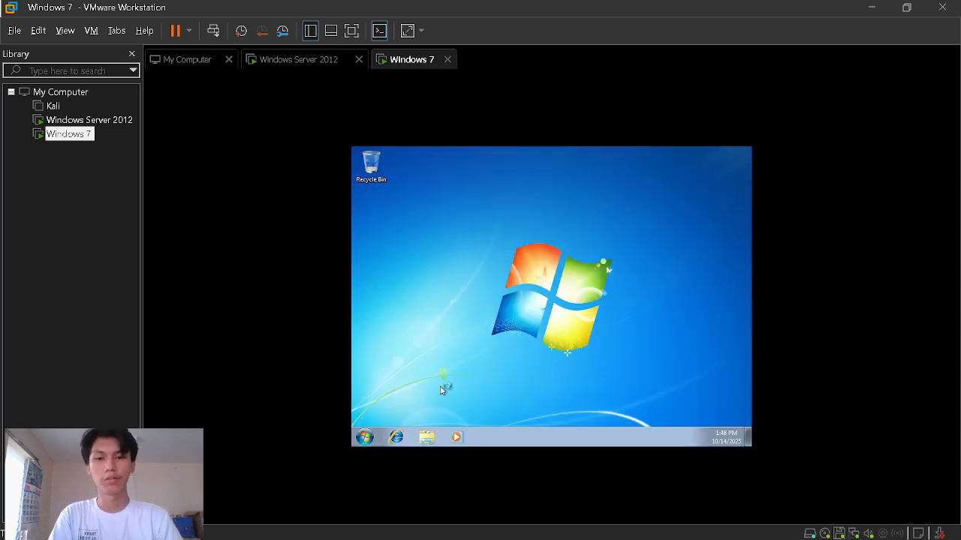
- Open Control Panel from the Windows 7 Start menu
{"action": "left_click", "coordinate": [365, 437]}
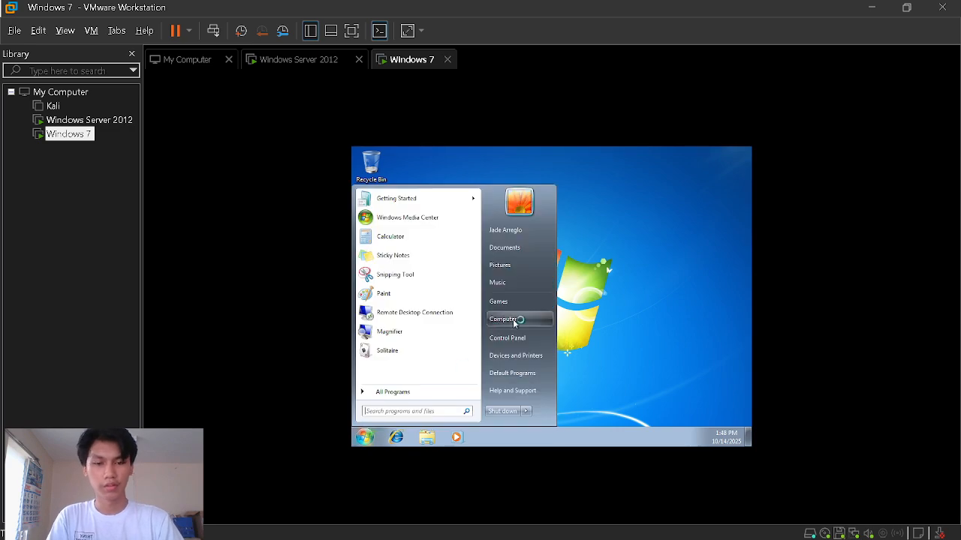
{"action": "left_click", "coordinate": [571, 358]}
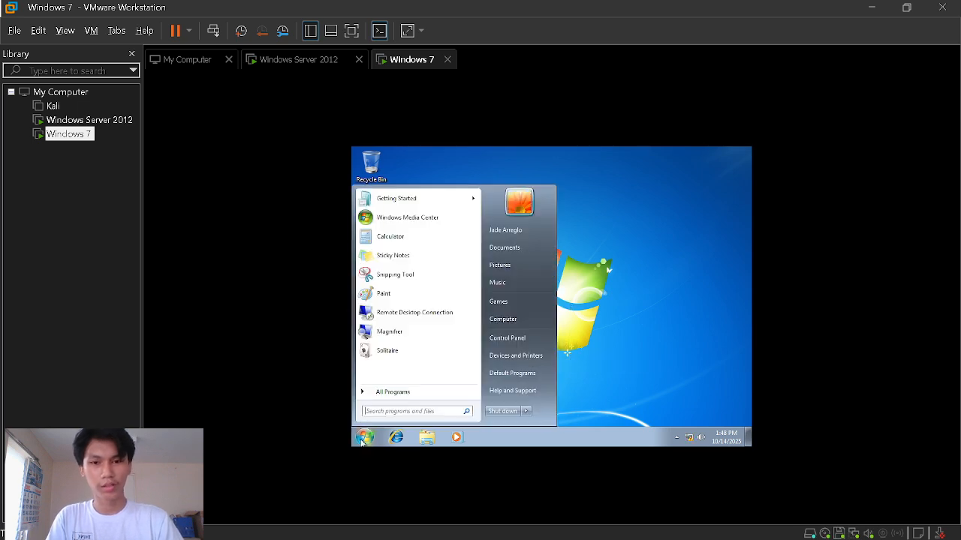
{"action": "left_click", "coordinate": [364, 435]}
{"action": "left_click", "coordinate": [502, 338]}
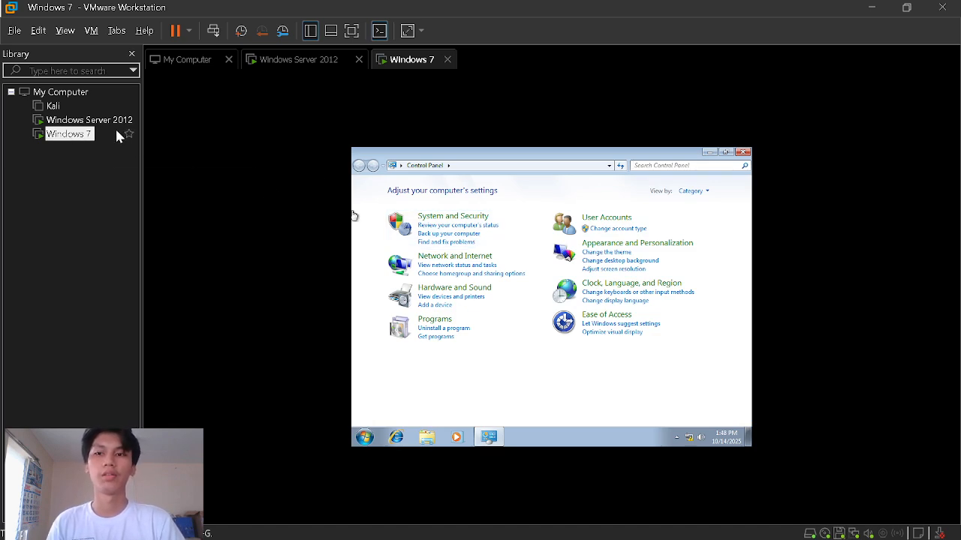
- Check the tray network status and open Network and Sharing Center showing Mylab.local
{"action": "left_click", "coordinate": [689, 438]}
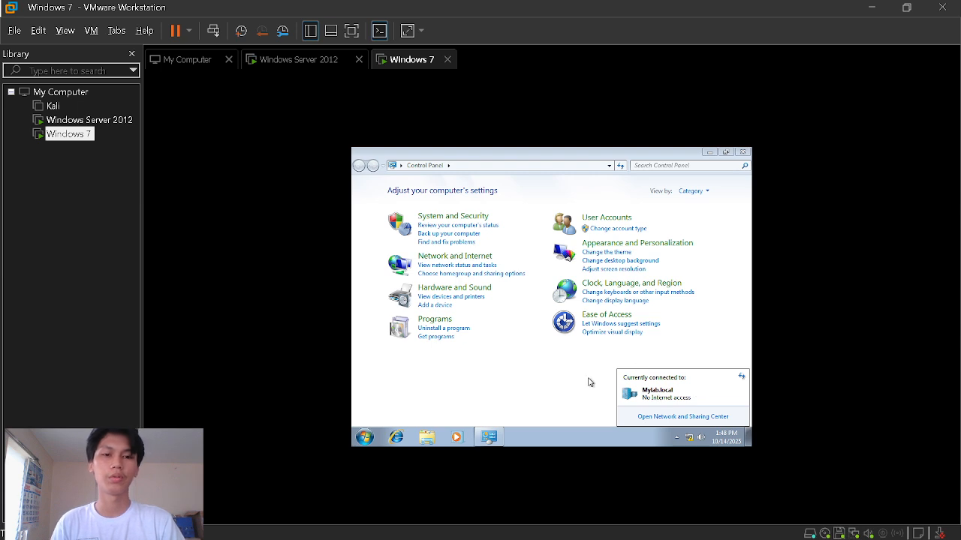
{"action": "left_click", "coordinate": [315, 59]}
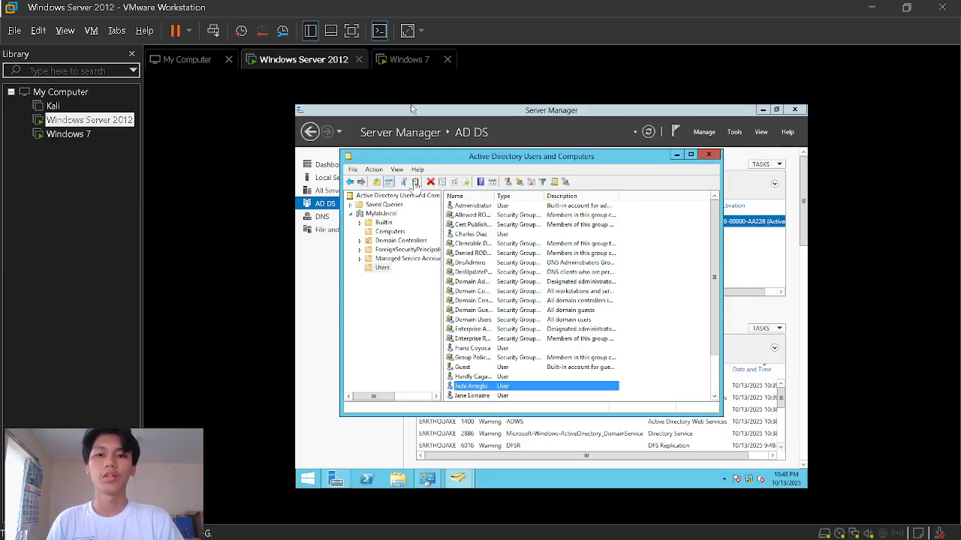
{"action": "left_click", "coordinate": [389, 60]}
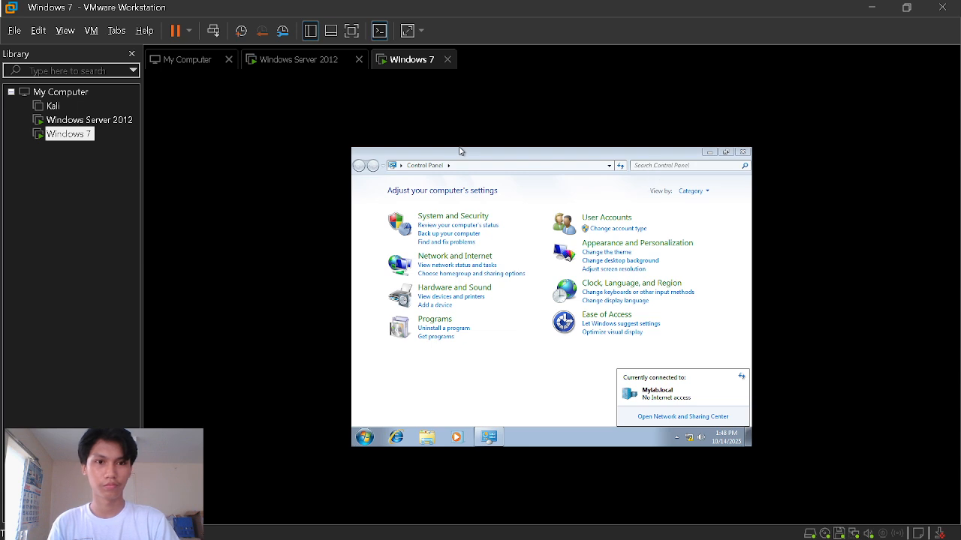
{"action": "left_click", "coordinate": [662, 417]}
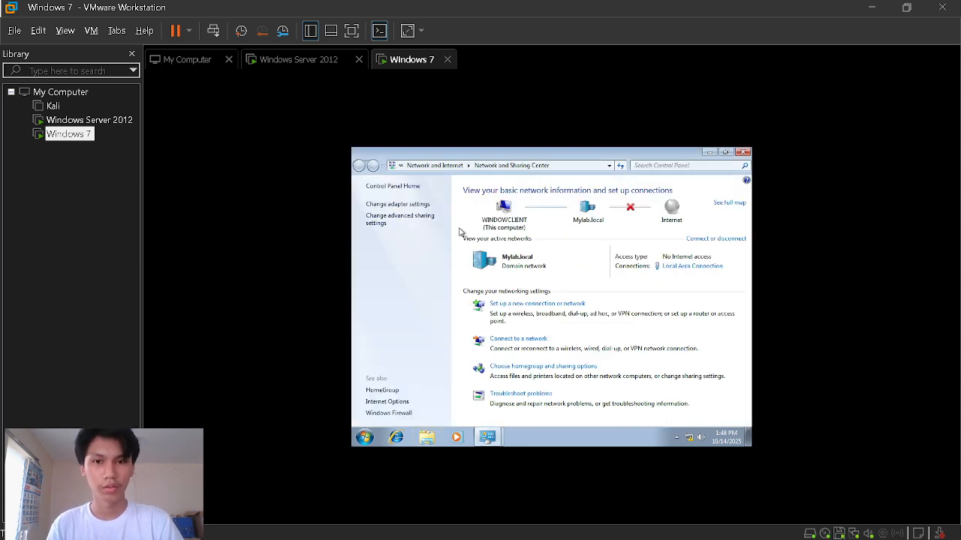
- Open Local Area Connection properties, approving the UAC prompt with the Administrator password
{"action": "left_click", "coordinate": [395, 206]}
{"action": "double_click", "coordinate": [426, 214]}
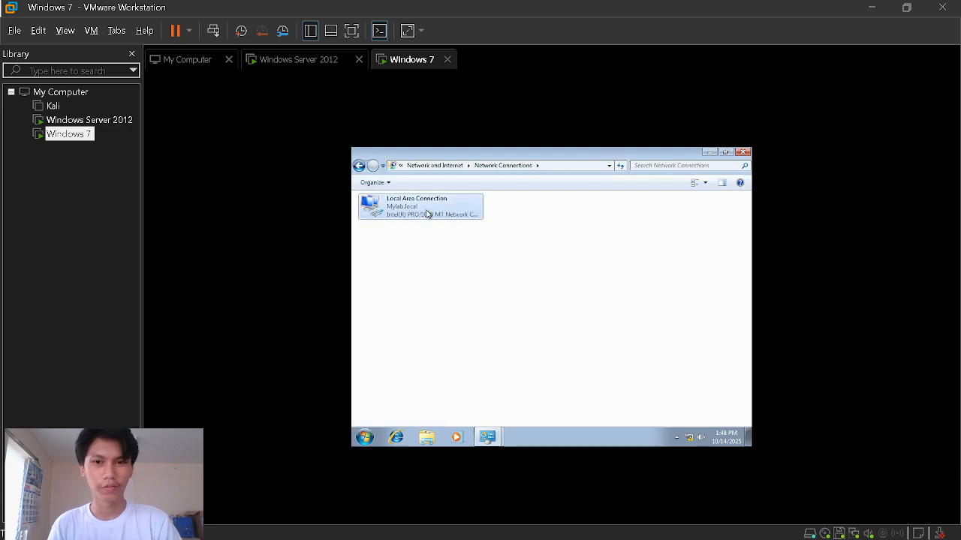
{"action": "left_click", "coordinate": [493, 375]}
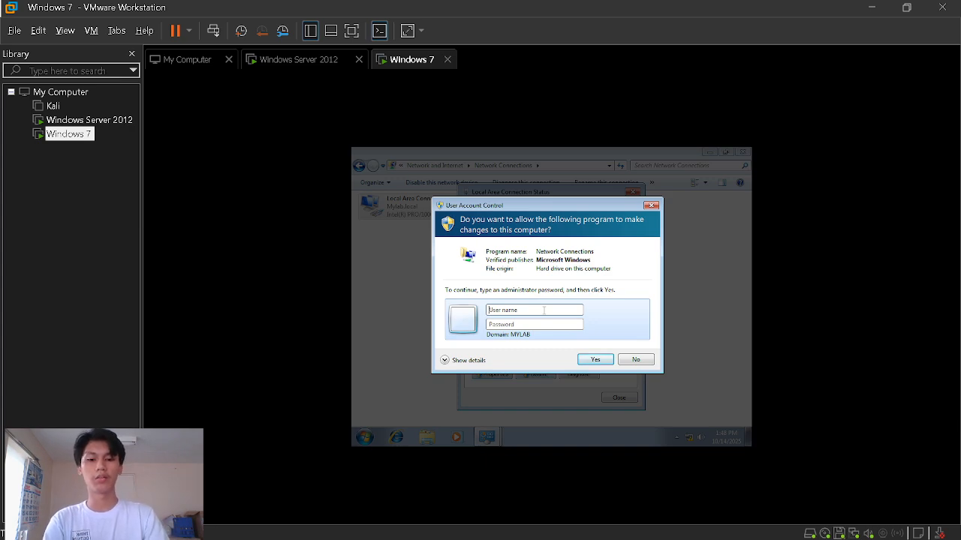
{"action": "type", "text": "Administrator"}
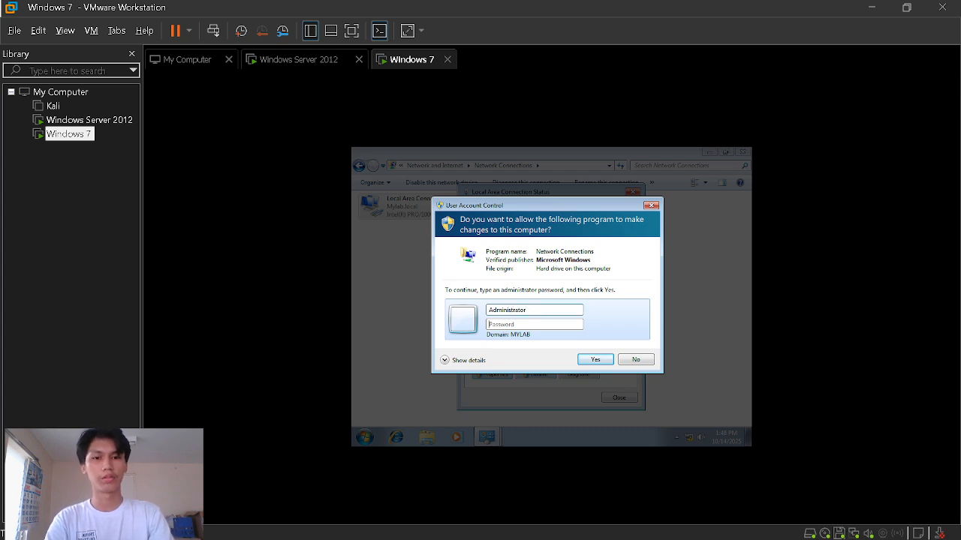
{"action": "type", "text": "••"}
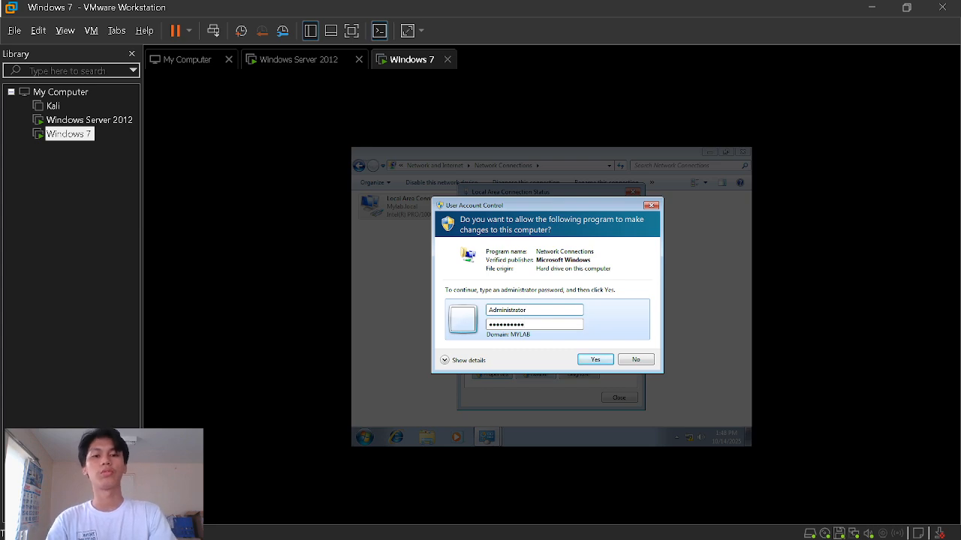
{"action": "key", "text": "Return"}
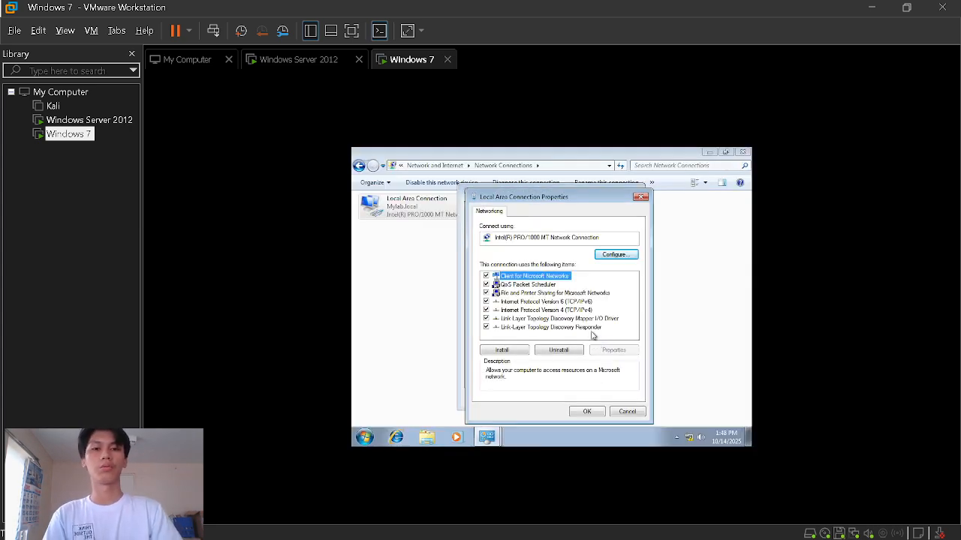
- Open TCP/IPv4 properties and highlight the 234 octet of IP 192.168.234.11 and gateway 192.168.234.2
{"action": "double_click", "coordinate": [552, 310]}
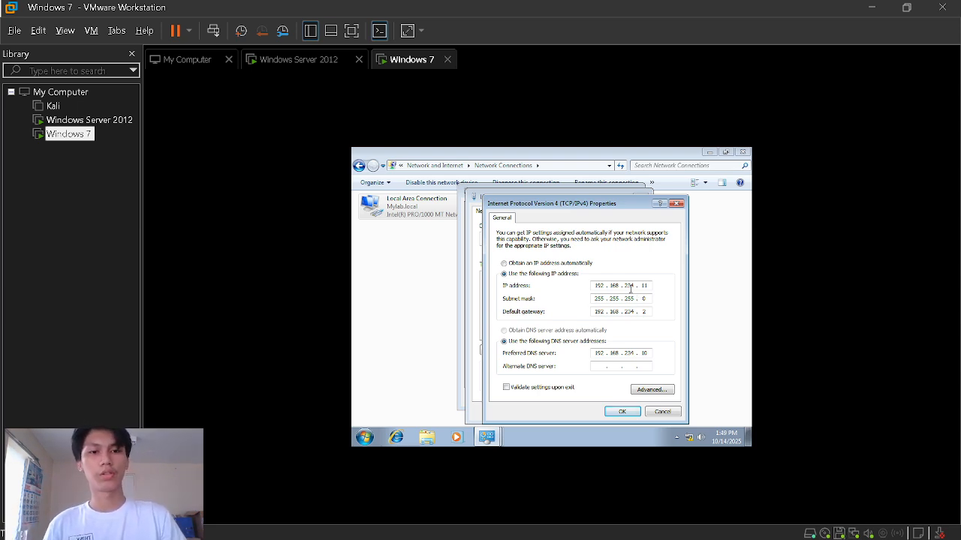
{"action": "left_click_drag", "start_coordinate": [625, 286], "coordinate": [636, 287]}
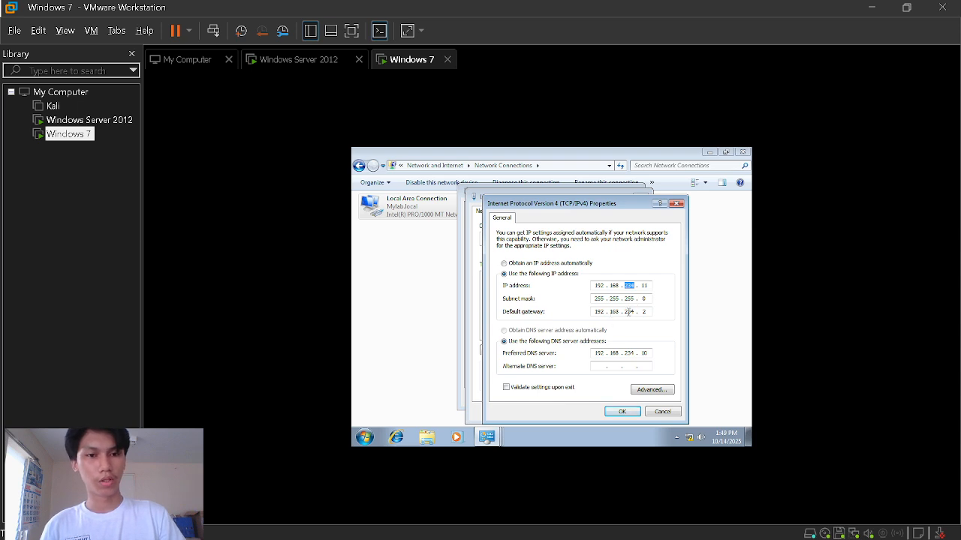
{"action": "left_click_drag", "start_coordinate": [625, 311], "coordinate": [648, 312]}
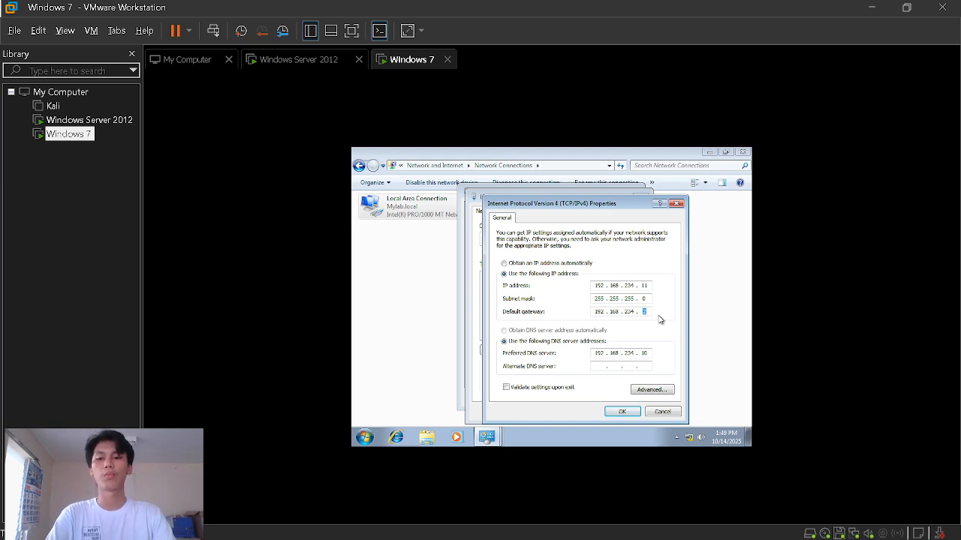
{"action": "key", "text": "super"}
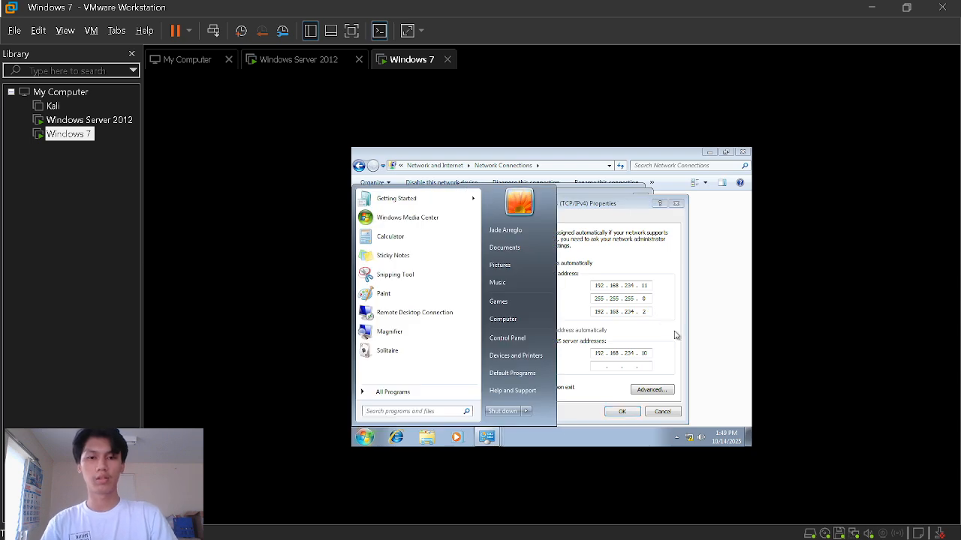
- Search the host for 'virtua' to find Virtual Network Editor, then return to the VM
{"action": "left_click", "coordinate": [414, 524]}
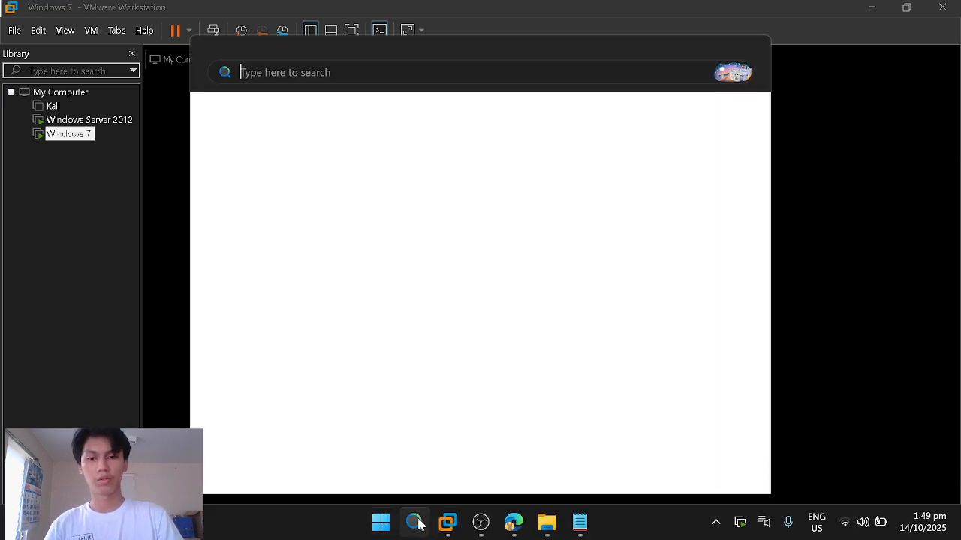
{"action": "type", "text": "virtual"}
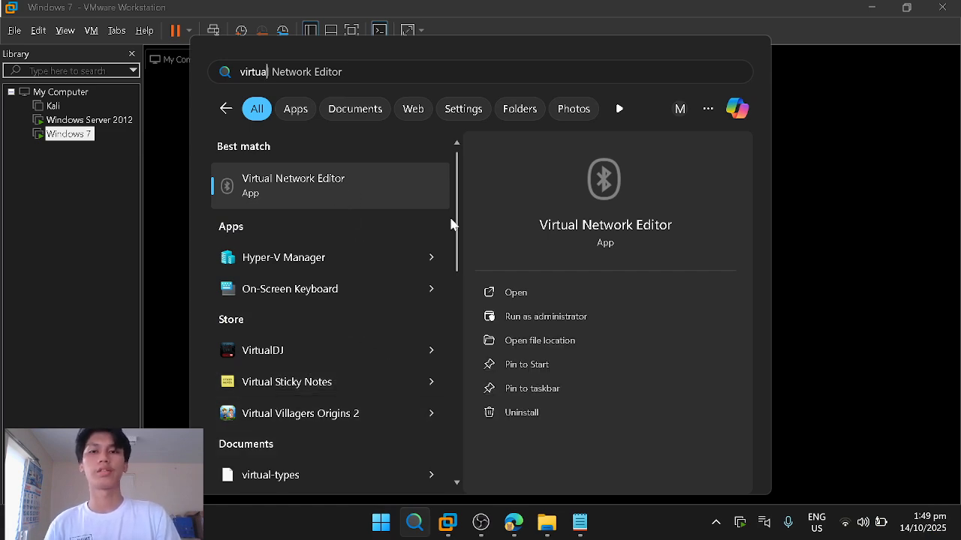
{"action": "left_click", "coordinate": [865, 102]}
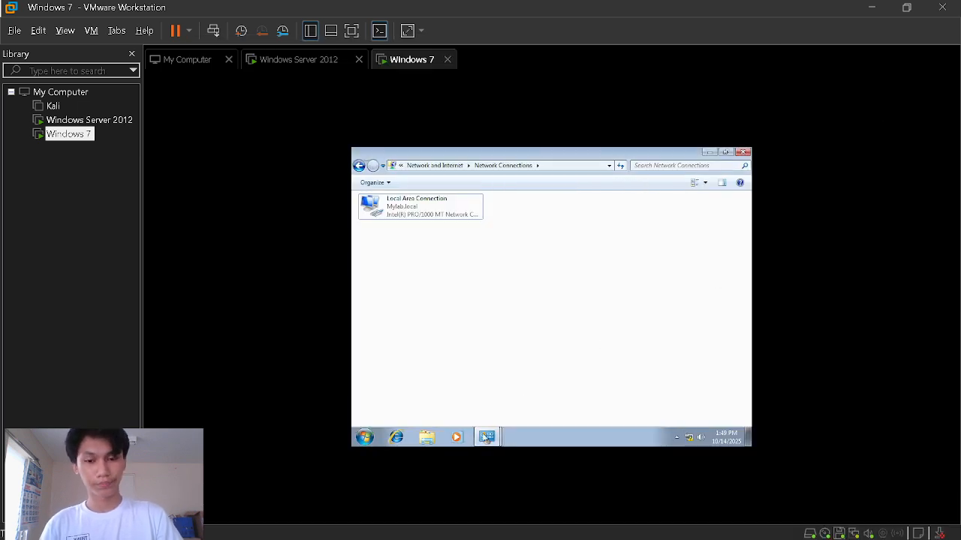
- Ping 192.168.234.10 from a Windows 7 command prompt, then close the prompt
{"action": "left_click", "coordinate": [366, 437]}
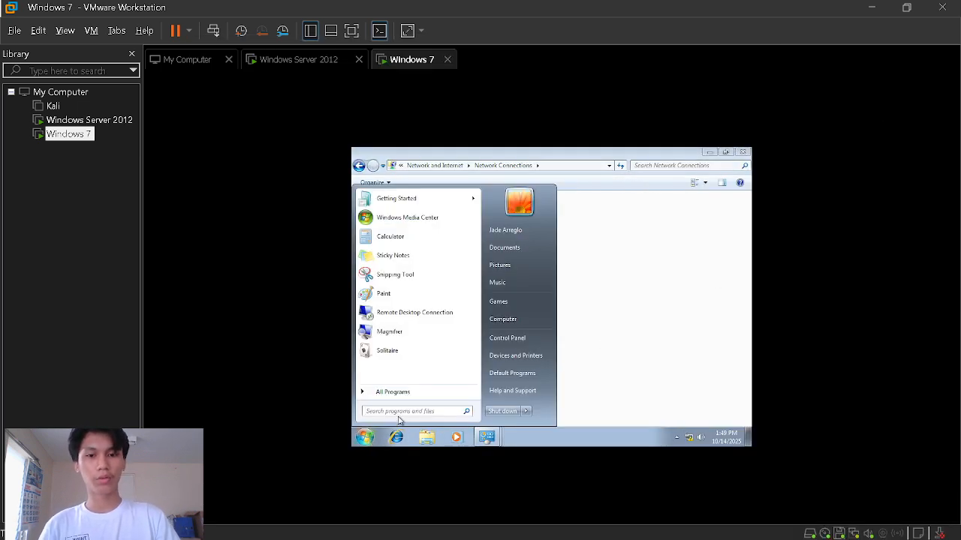
{"action": "type", "text": "cmd"}
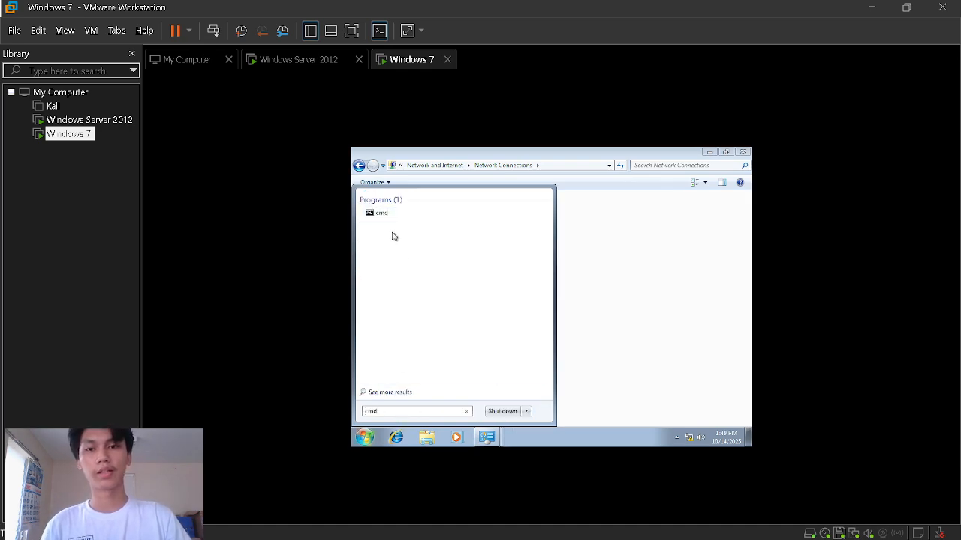
{"action": "left_click", "coordinate": [385, 218]}
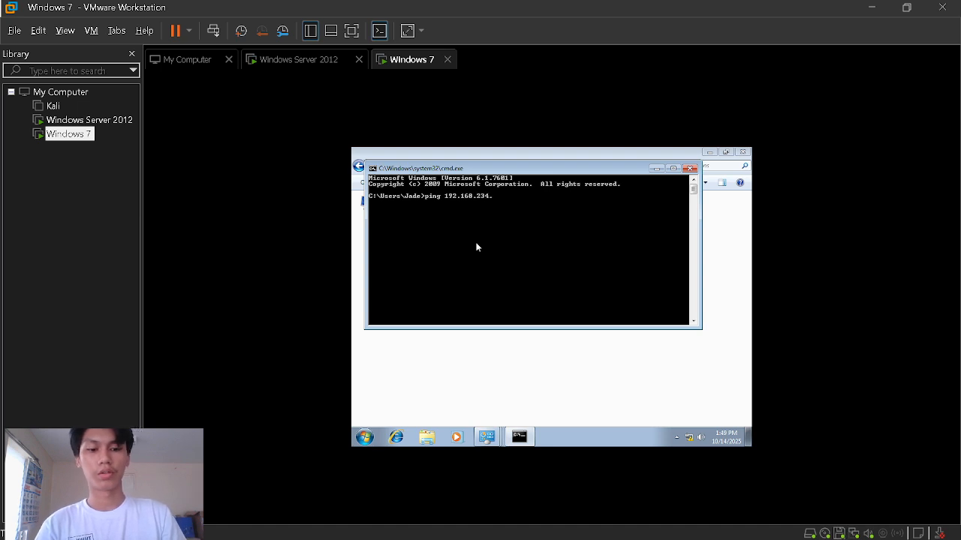
{"action": "key", "text": "Return"}
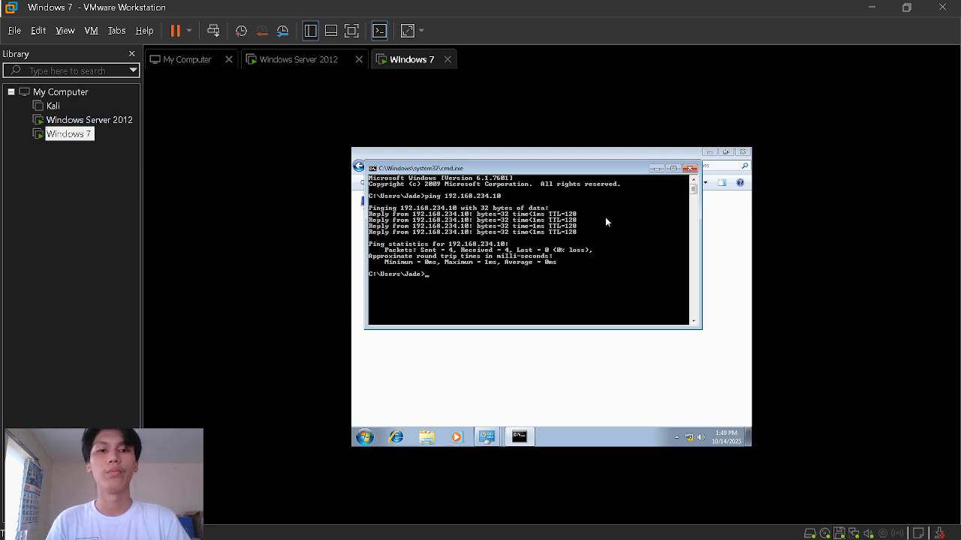
{"action": "left_click", "coordinate": [690, 168]}
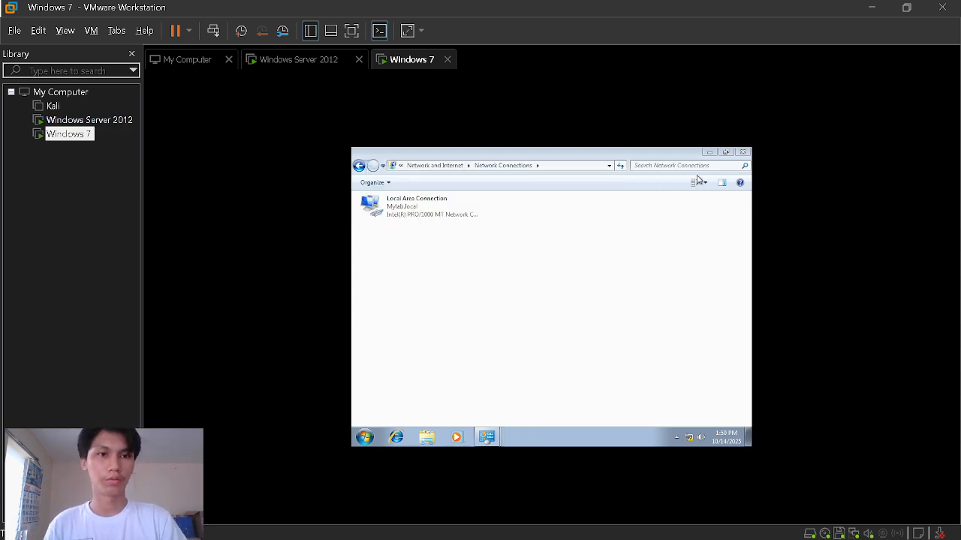
- Close the network dialogs and open System via a Control Panel search for 'Syste'
{"action": "left_click", "coordinate": [742, 152]}
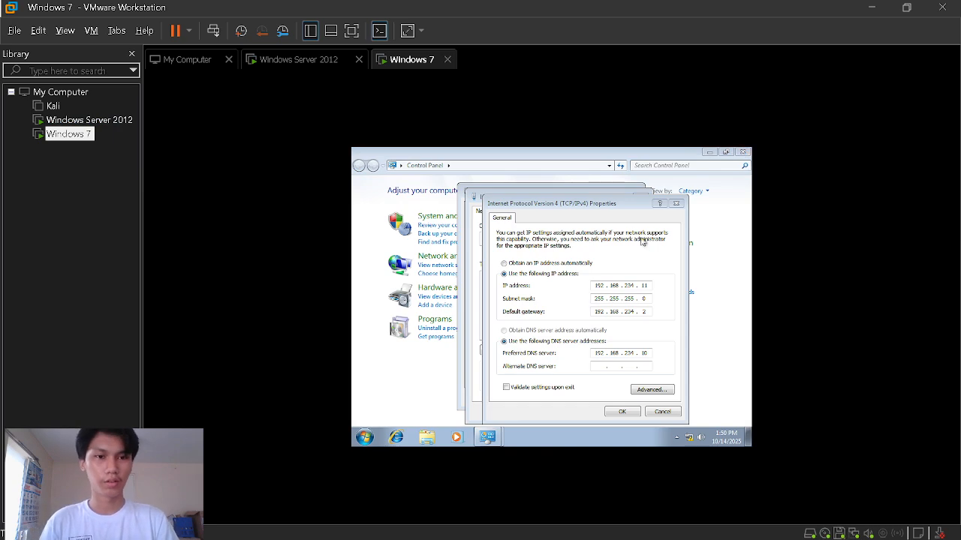
{"action": "left_click", "coordinate": [652, 413]}
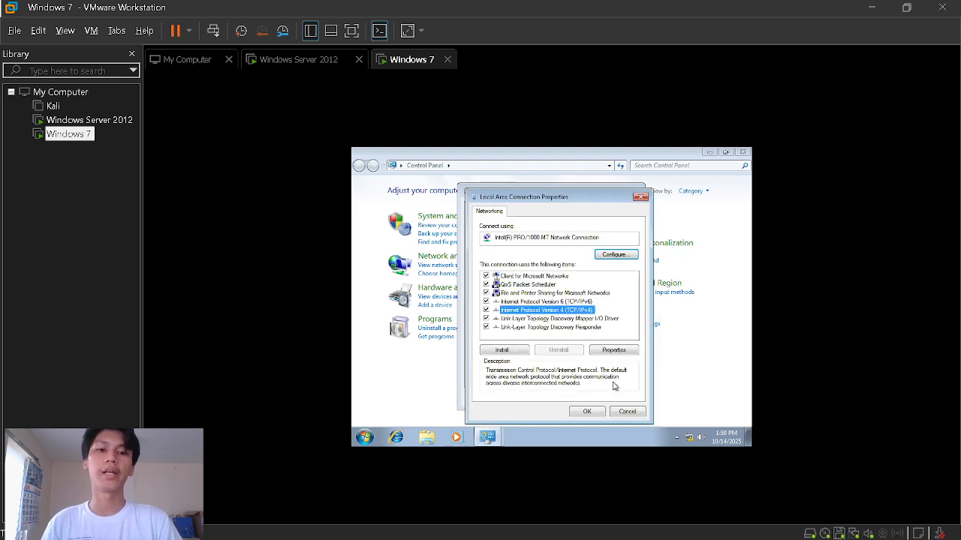
{"action": "left_click", "coordinate": [624, 411]}
{"action": "left_click", "coordinate": [614, 399]}
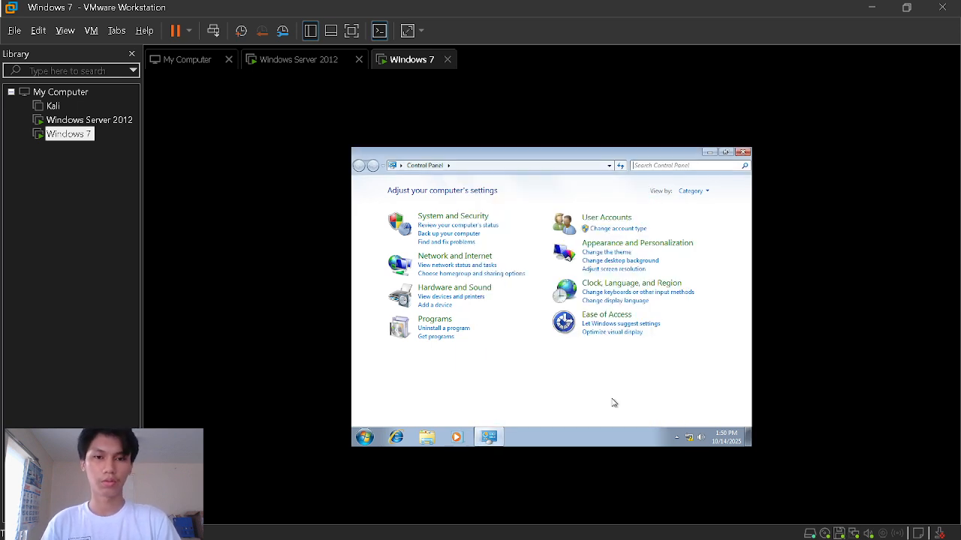
{"action": "left_click", "coordinate": [658, 166]}
{"action": "type", "text": "Syste"}
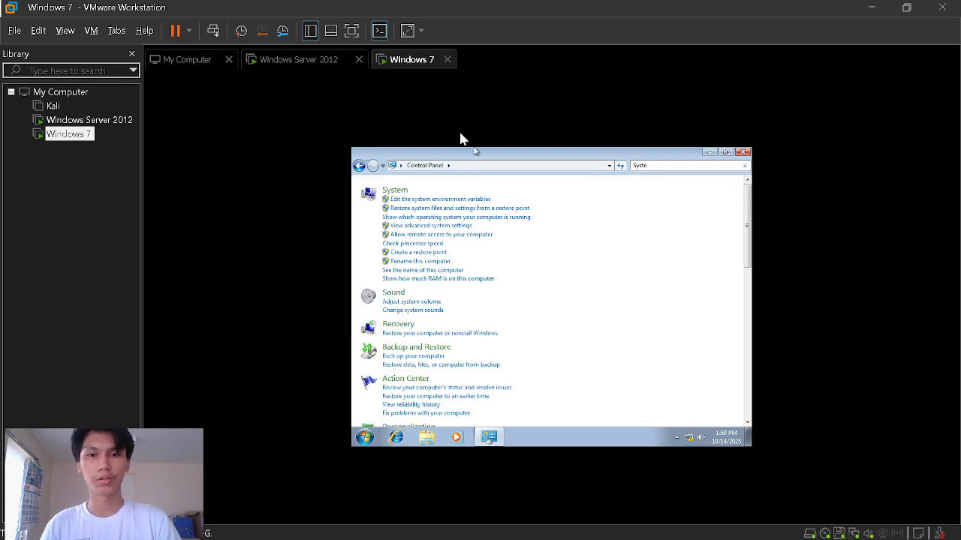
{"action": "left_click", "coordinate": [392, 191]}
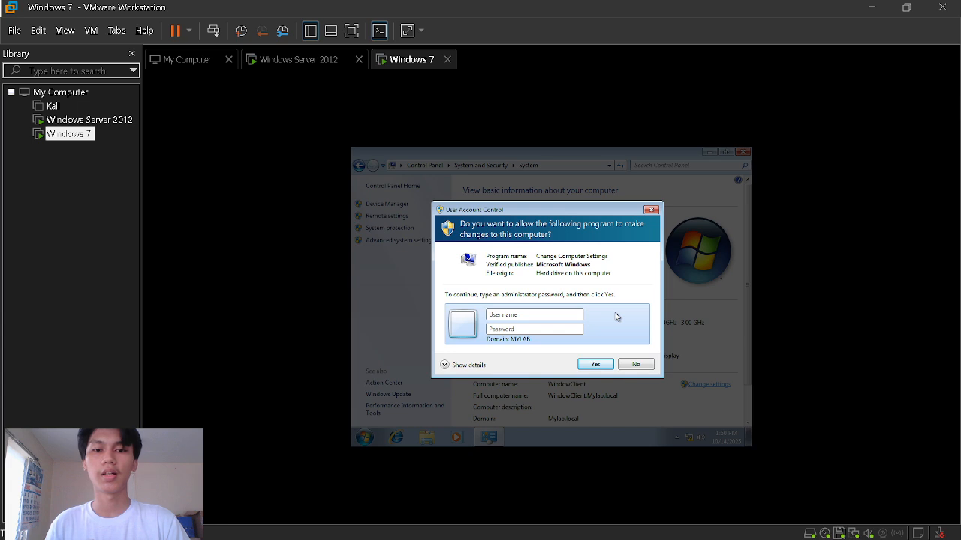
- Enter the MYLAB domain administrator name and password to authorize changing computer settings
{"action": "left_click", "coordinate": [548, 314]}
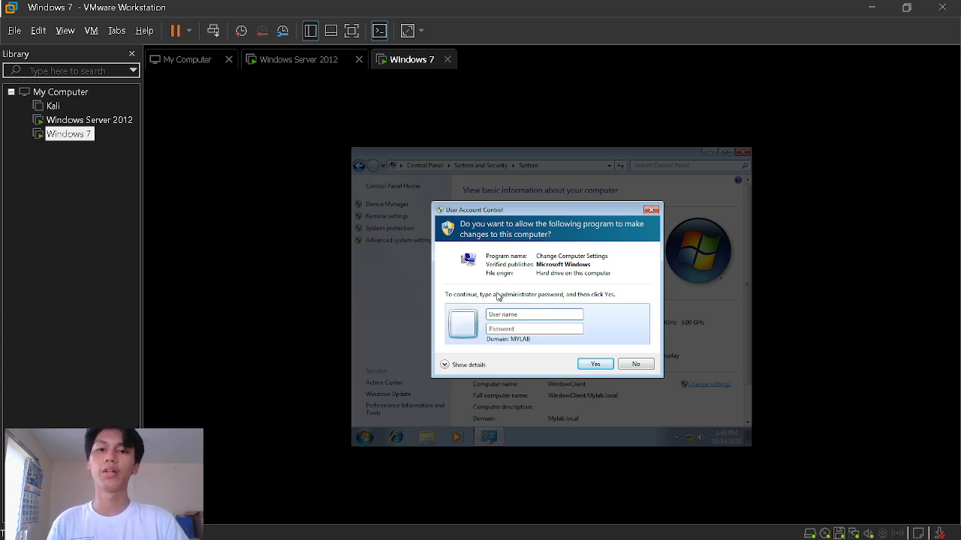
{"action": "type", "text": "Administrator"}
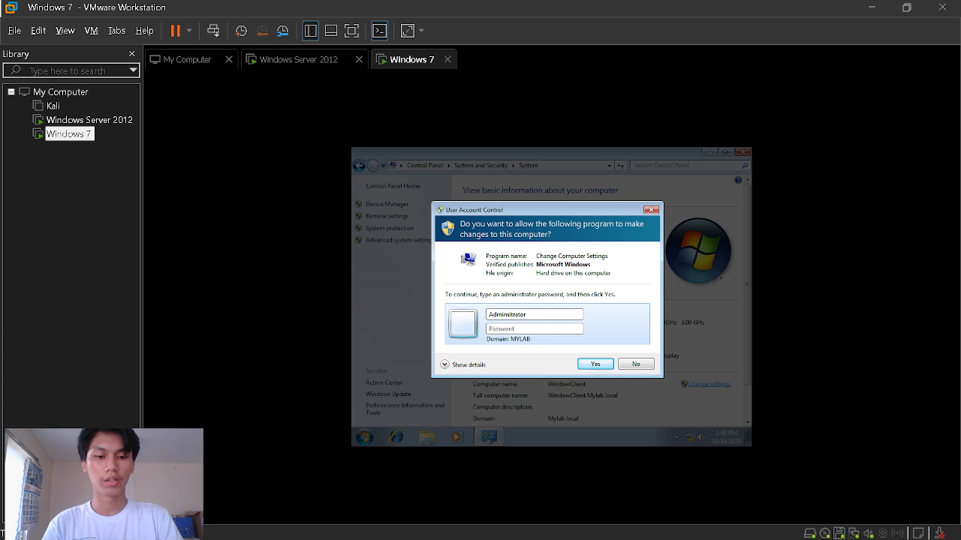
{"action": "type", "text": "Passwor"}
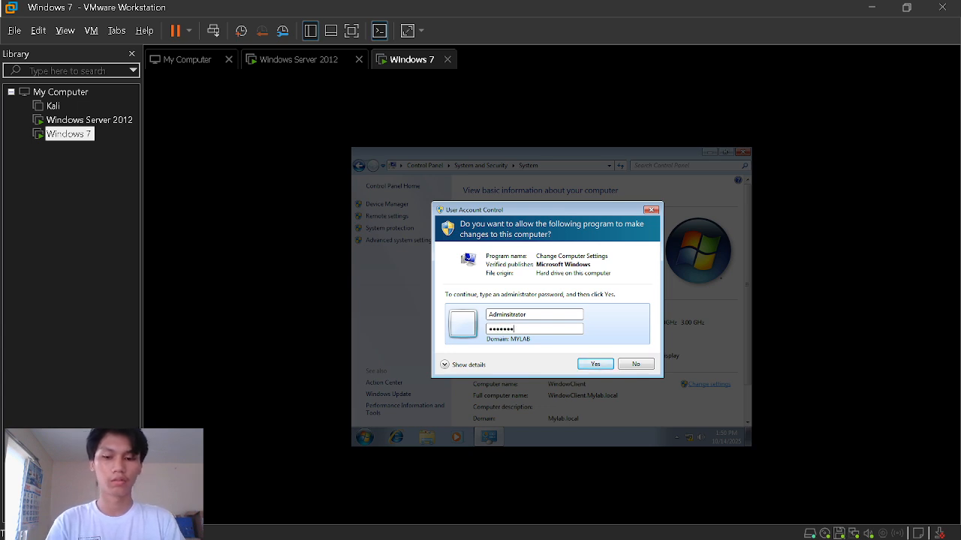
{"action": "type", "text": "d12"}
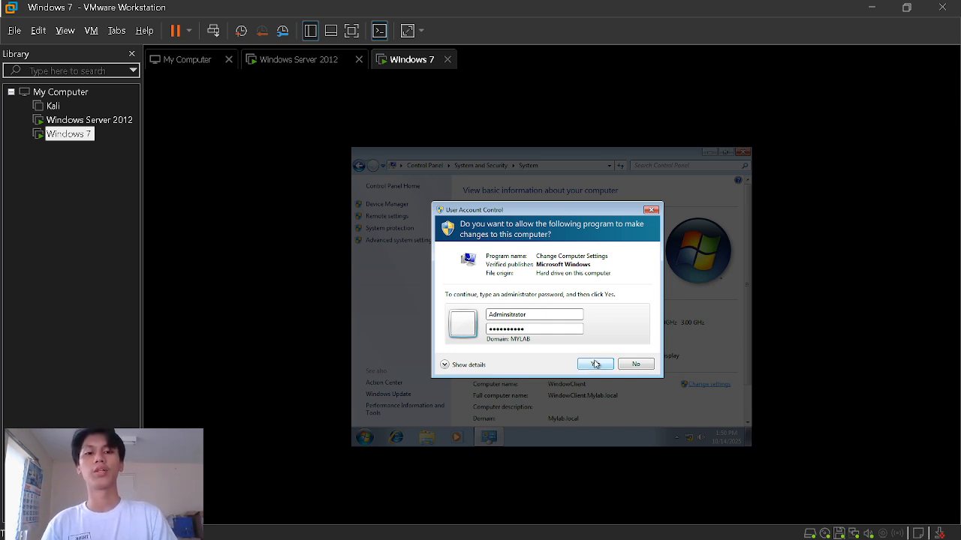
{"action": "left_click", "coordinate": [594, 364]}
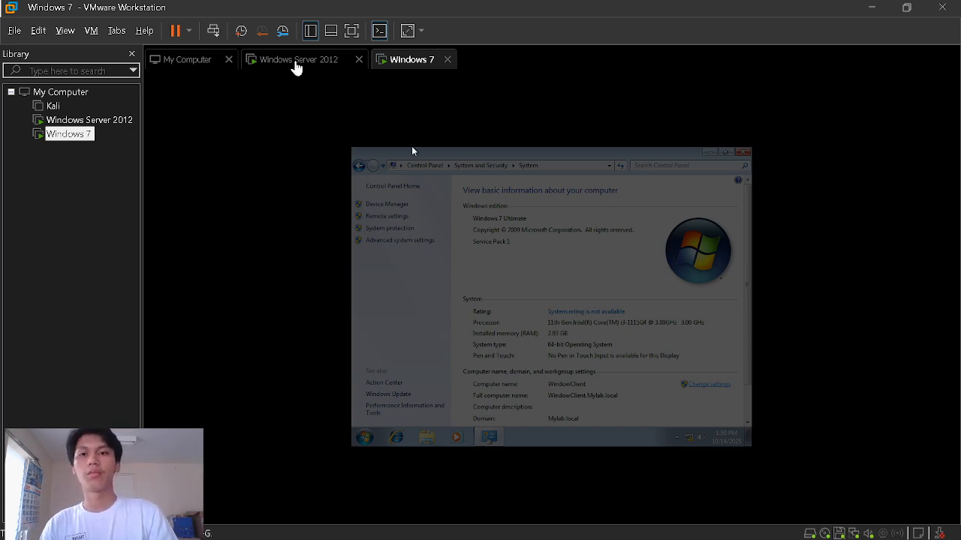
{"action": "left_click", "coordinate": [295, 65]}
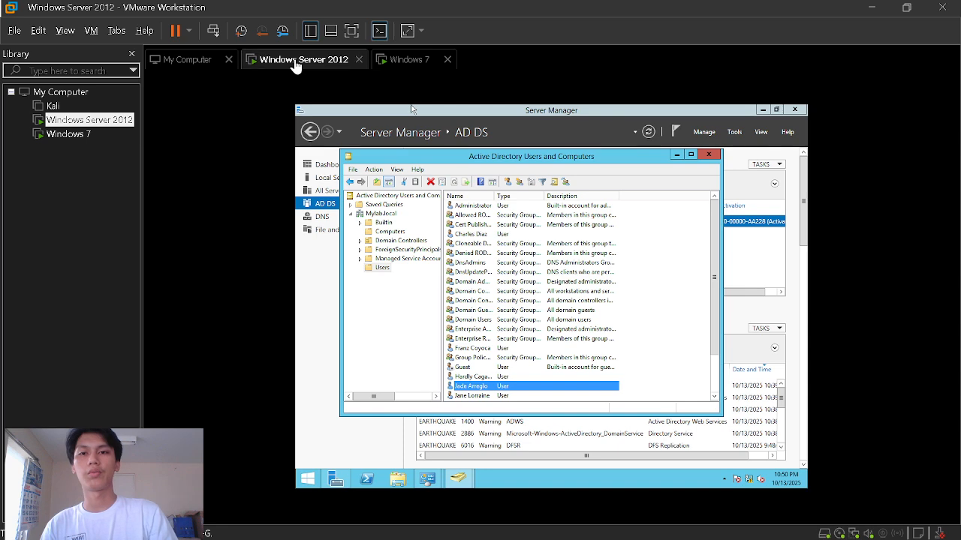
{"action": "left_click", "coordinate": [403, 61]}
{"action": "left_click", "coordinate": [293, 62]}
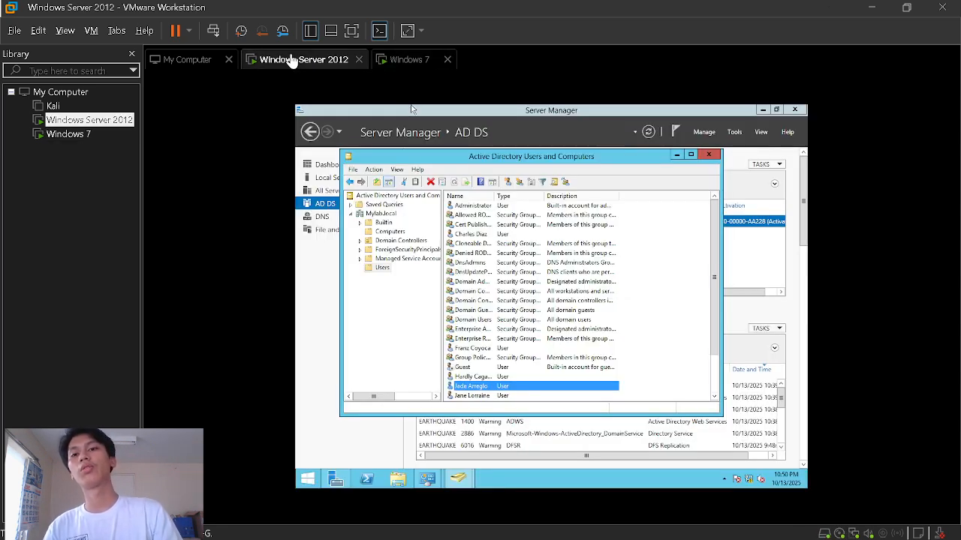
{"action": "left_click", "coordinate": [411, 62]}
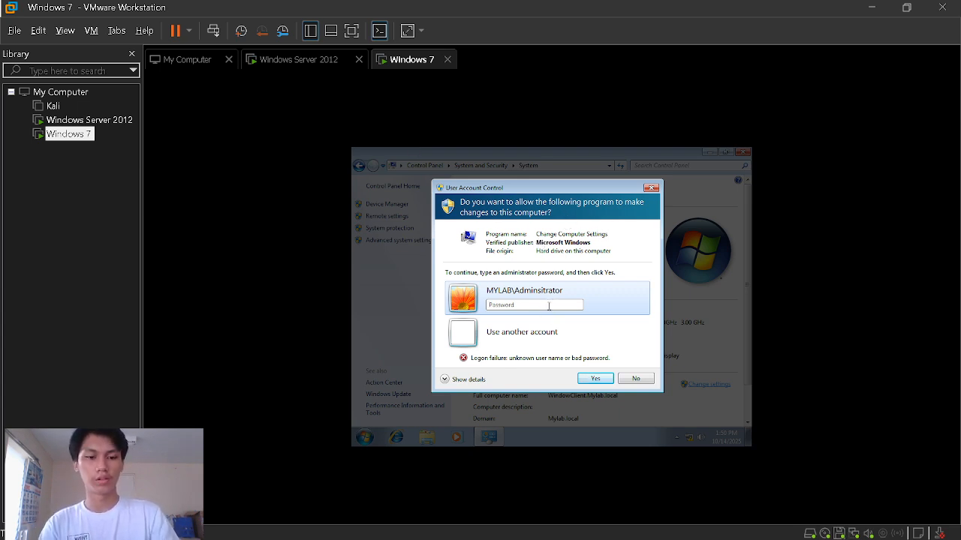
{"action": "type", "text": "•••••••"}
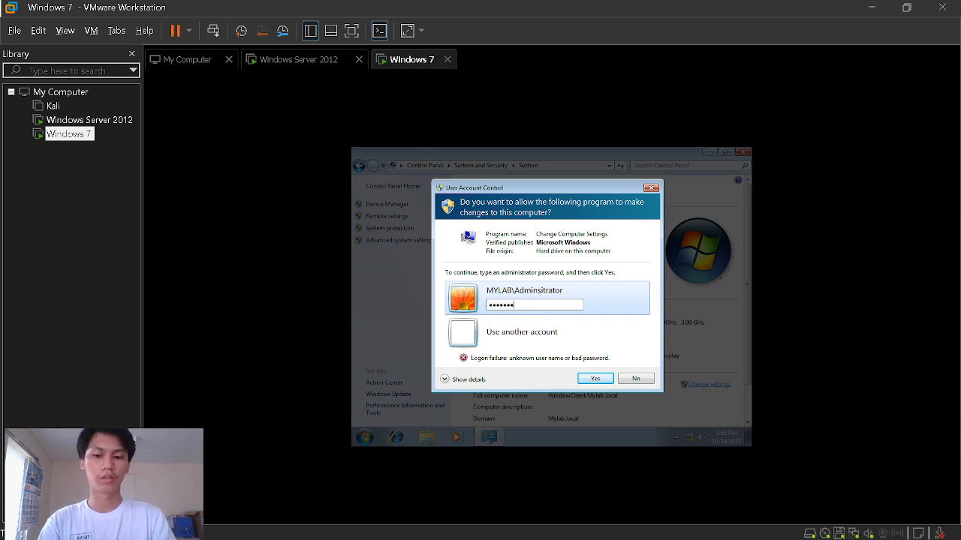
{"action": "type", "text": "••"}
{"action": "key", "text": "Return"}
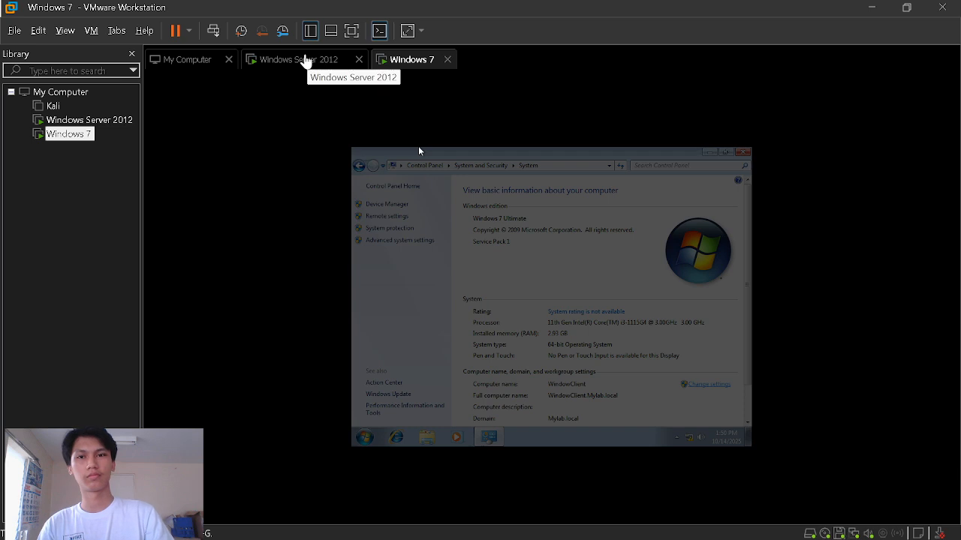
- Close ADUC and view Local Server on Windows Server 2012, then return to Windows 7
{"action": "left_click", "coordinate": [306, 59]}
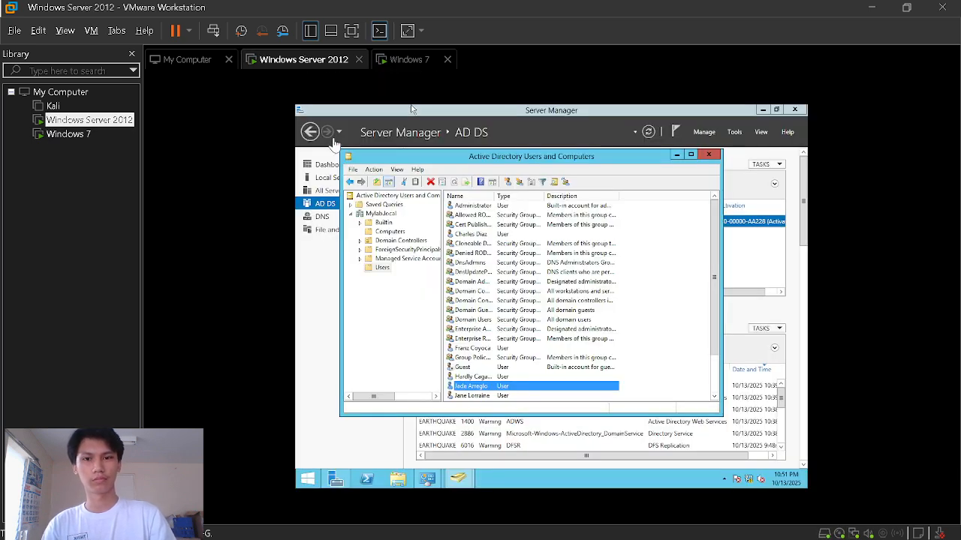
{"action": "left_click", "coordinate": [707, 155]}
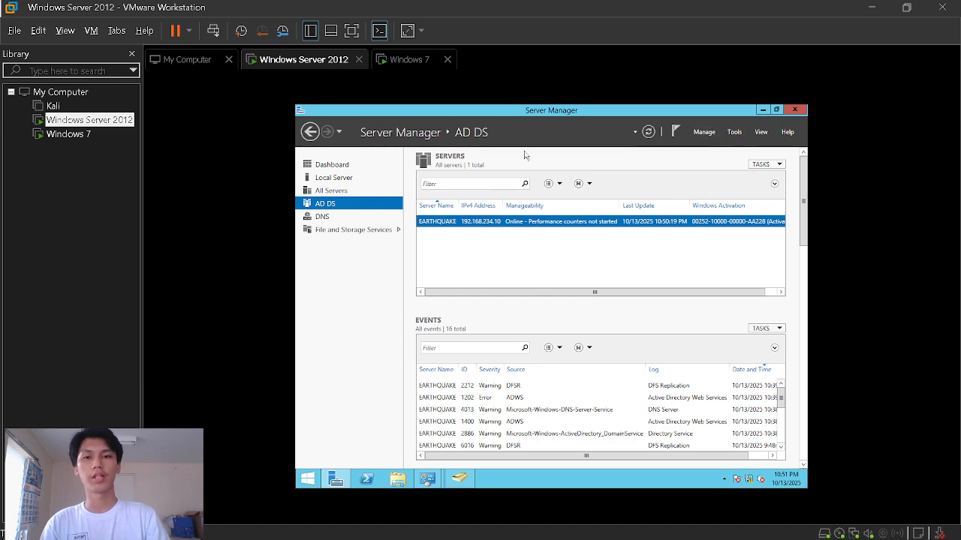
{"action": "left_click", "coordinate": [331, 180]}
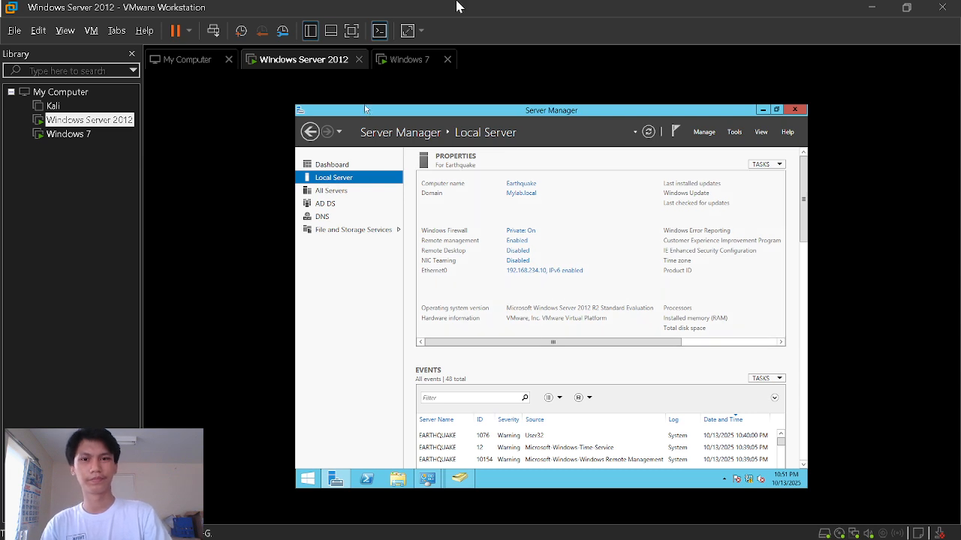
{"action": "left_click", "coordinate": [412, 59]}
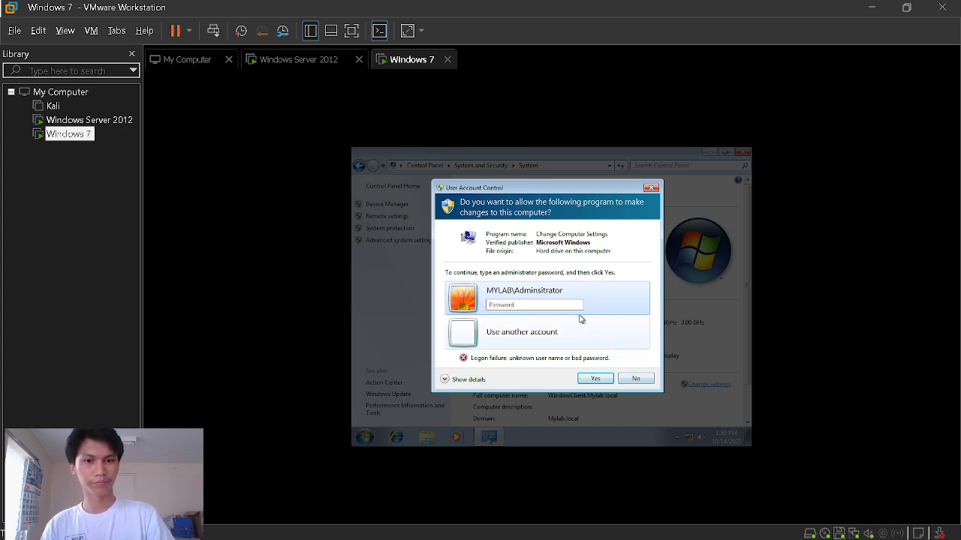
- Submit the administrator password, decline the repeated credential prompt, and close the System window
{"action": "left_click", "coordinate": [557, 303]}
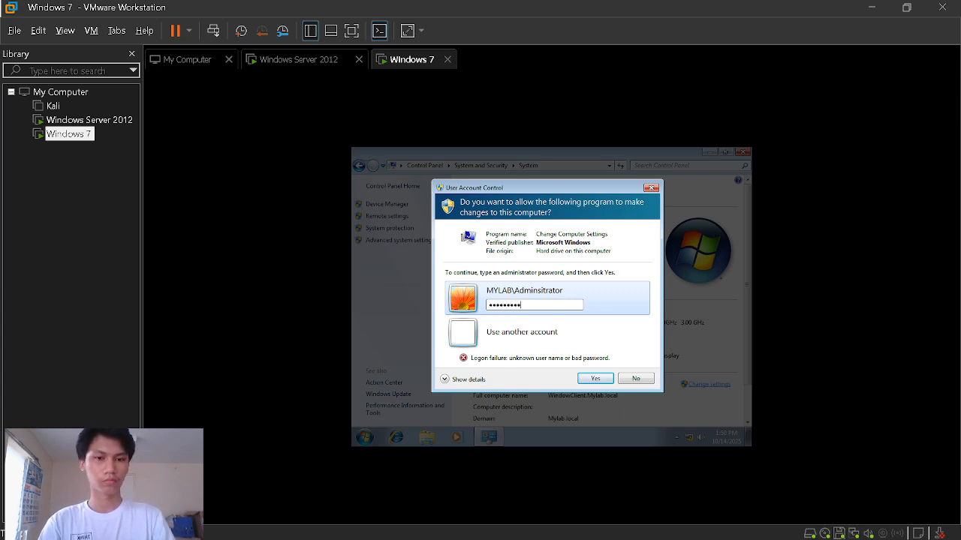
{"action": "key", "text": "Return"}
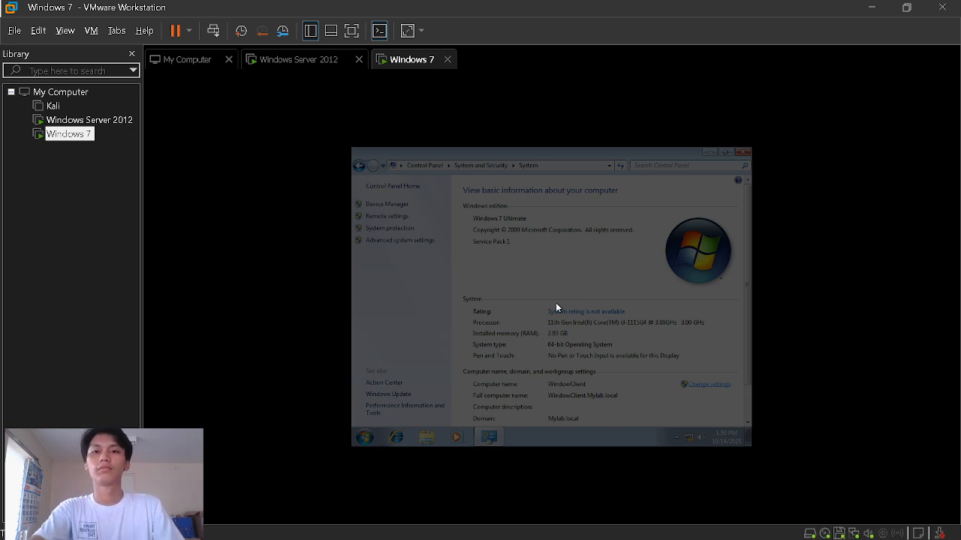
{"action": "mouse_move", "coordinate": [660, 539]}
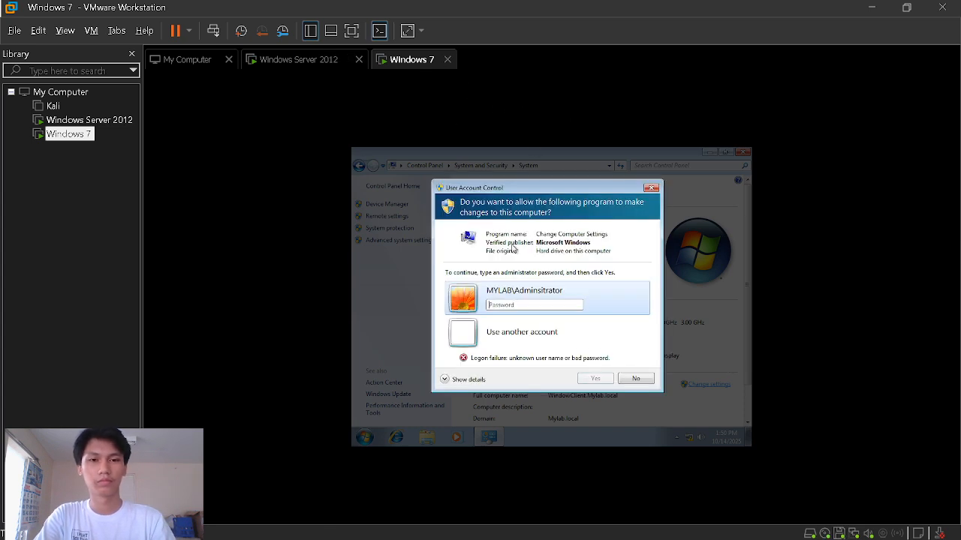
{"action": "left_click", "coordinate": [635, 379]}
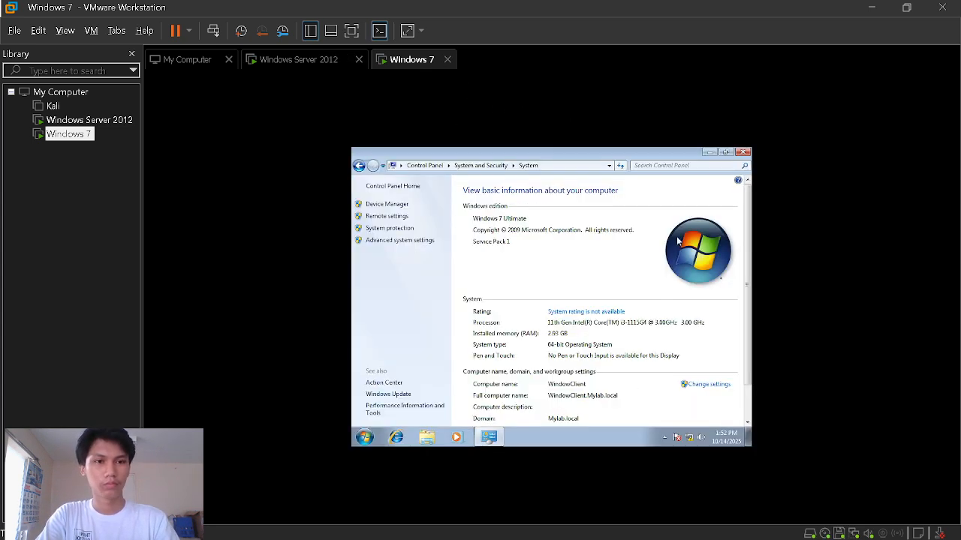
{"action": "left_click", "coordinate": [743, 152]}
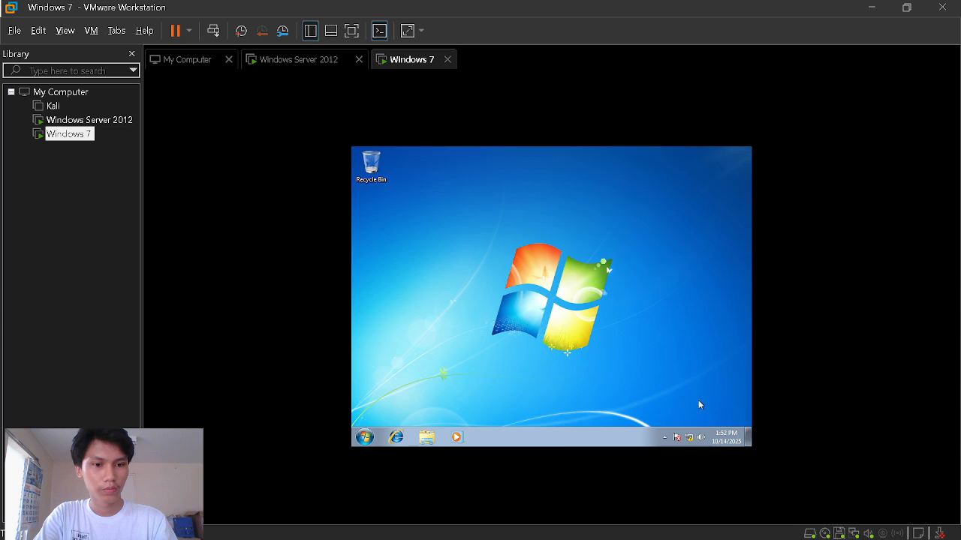
- Confirm the tray network shows Mylab.local, then log off the current user from the Start menu
{"action": "left_click", "coordinate": [688, 437]}
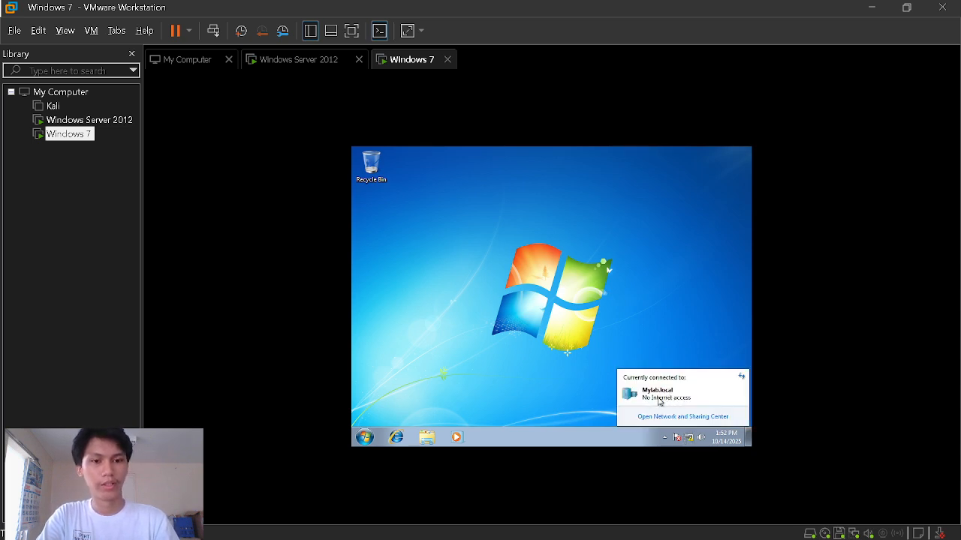
{"action": "left_click", "coordinate": [366, 439]}
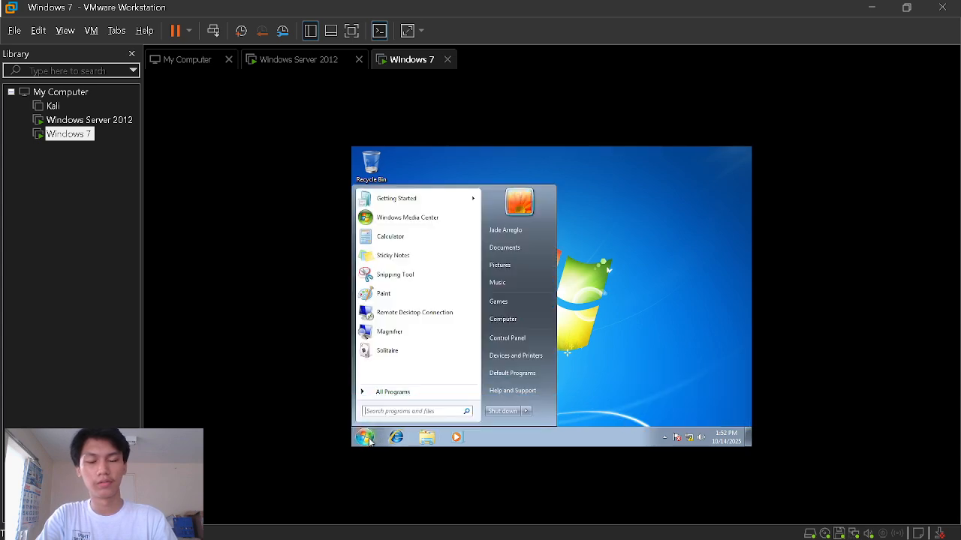
{"action": "left_click", "coordinate": [644, 291]}
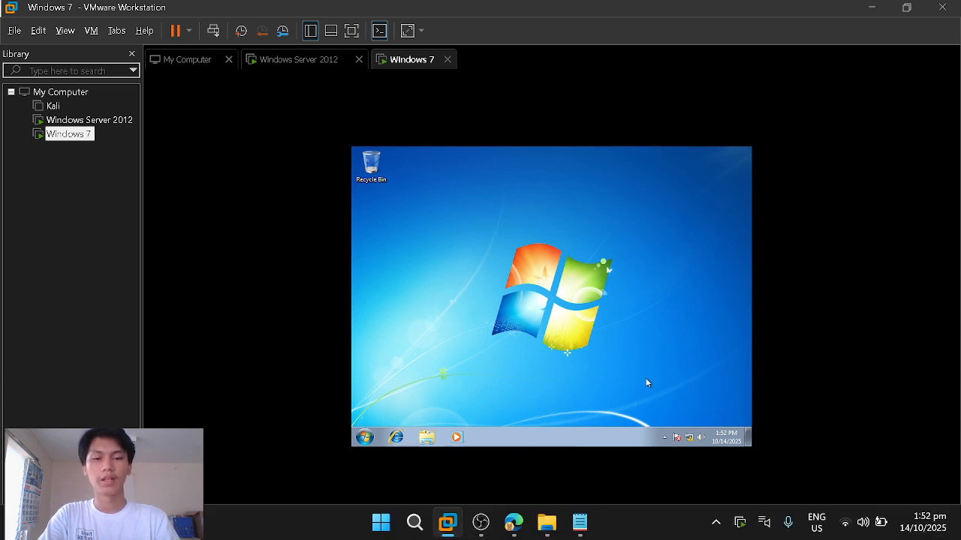
{"action": "left_click", "coordinate": [365, 437]}
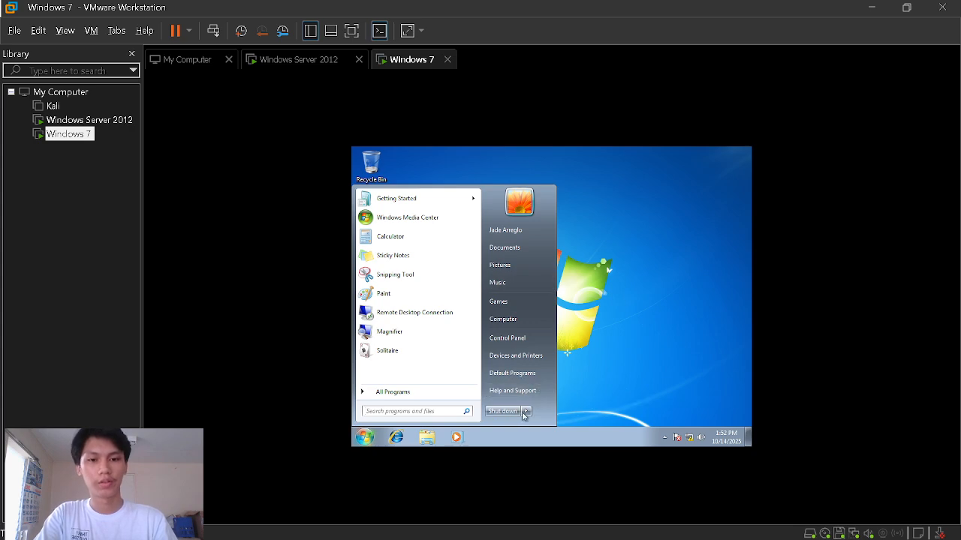
{"action": "left_click", "coordinate": [526, 412]}
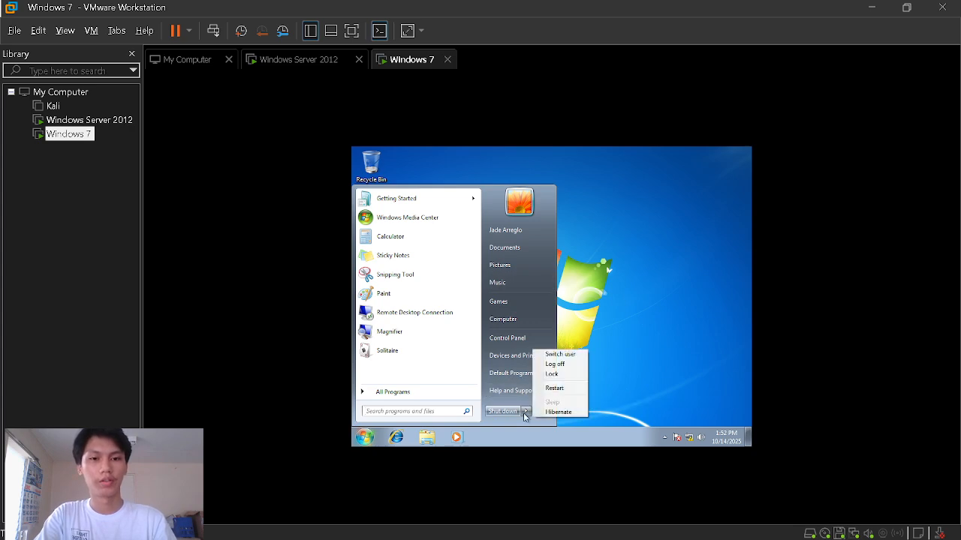
{"action": "left_click", "coordinate": [555, 358]}
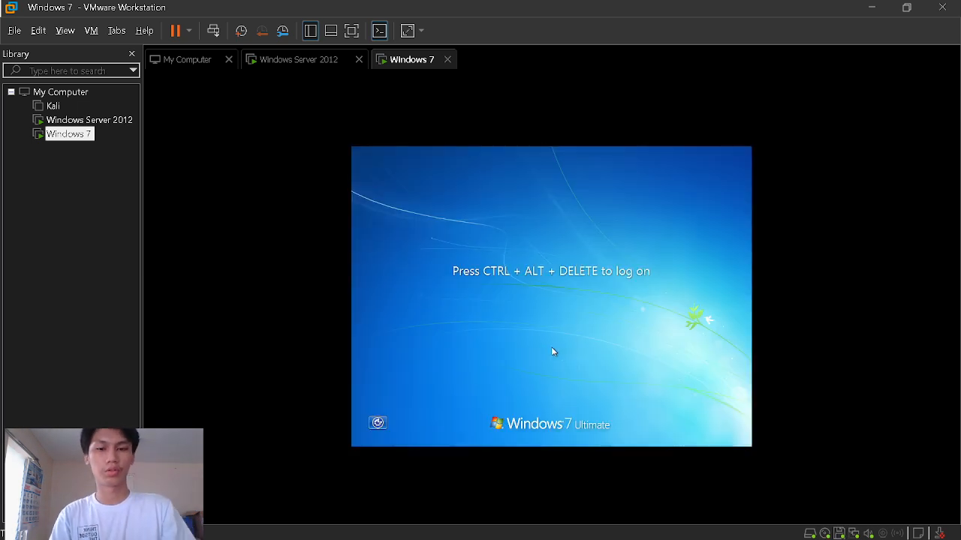
- Send Ctrl+Alt+Del on the Windows 7 log-on screen and choose Other User
{"action": "left_click", "coordinate": [213, 30]}
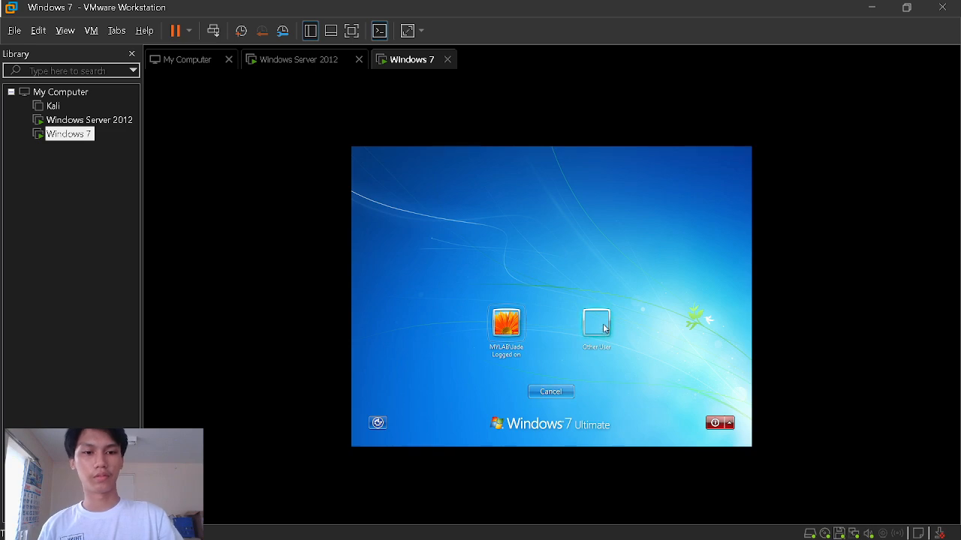
{"action": "left_click", "coordinate": [551, 391]}
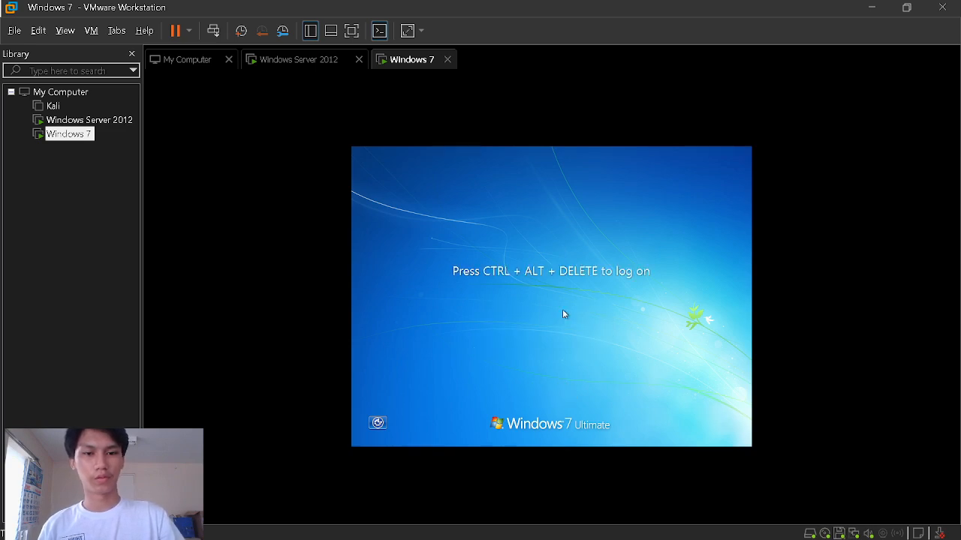
{"action": "left_click", "coordinate": [213, 30]}
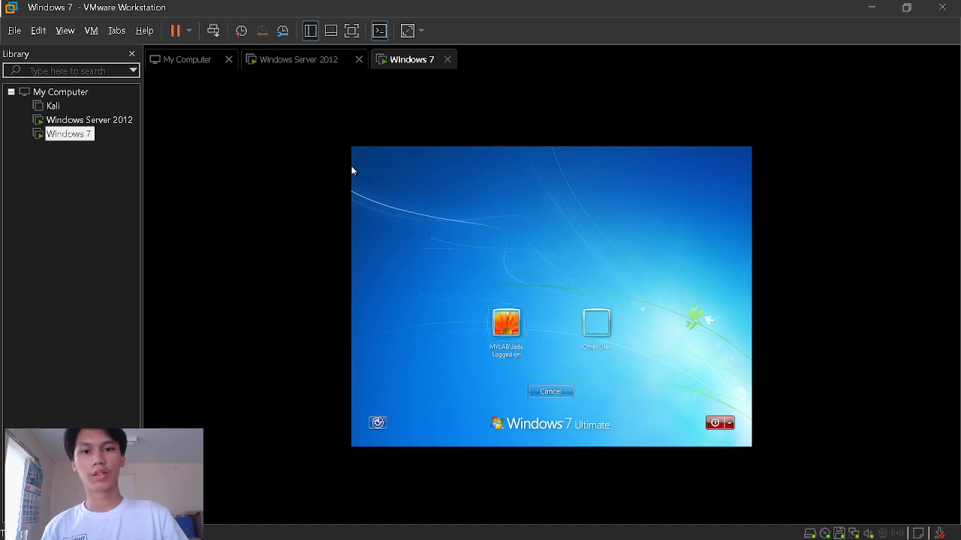
{"action": "left_click", "coordinate": [596, 333]}
- Sign in with the second domain user's name and password, then return to the Windows Server 2012 machine
{"action": "left_click", "coordinate": [547, 318]}
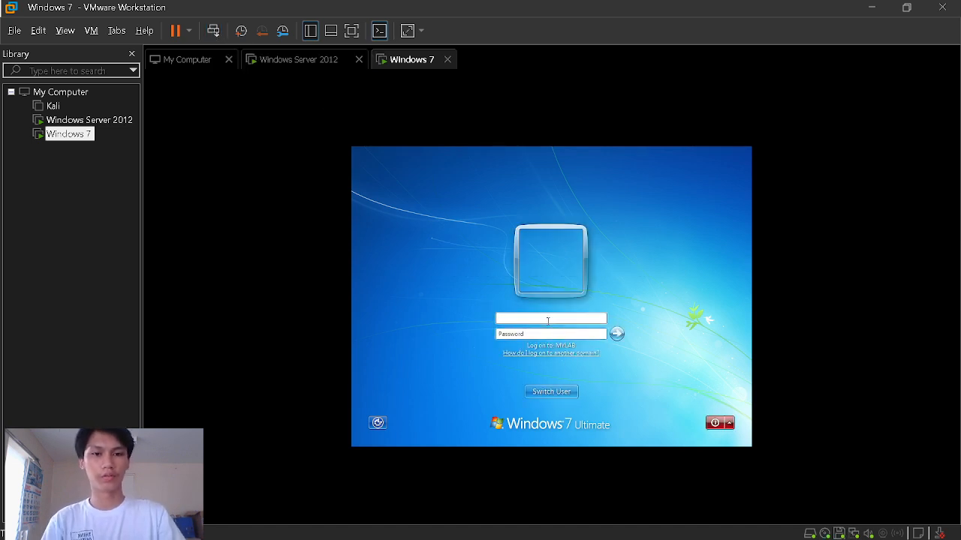
{"action": "key", "text": "BackSpace"}
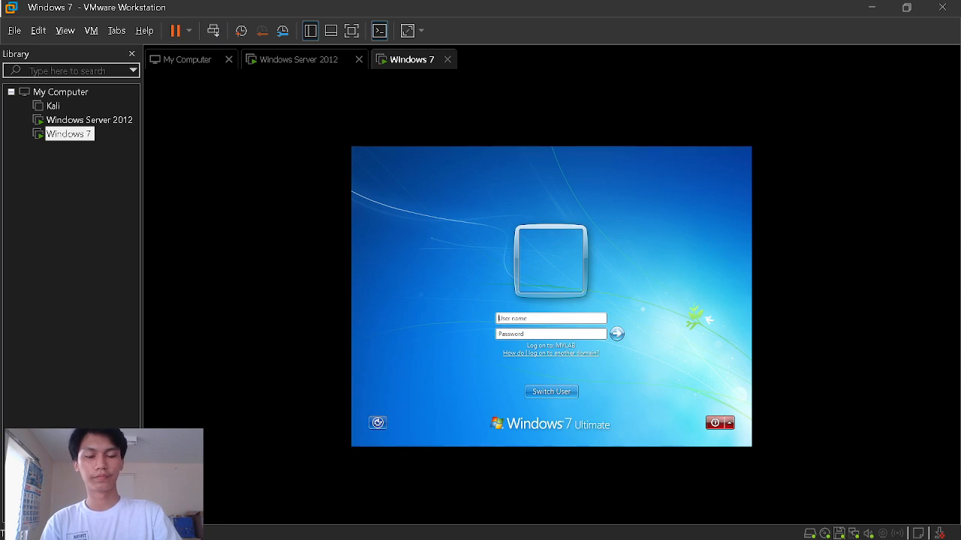
{"action": "type", "text": "Hardl"}
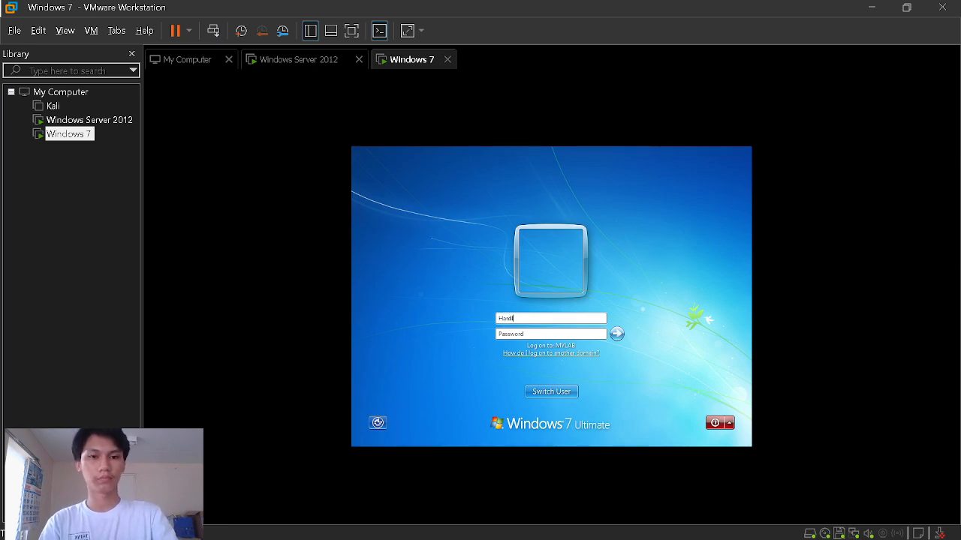
{"action": "type", "text": "•"}
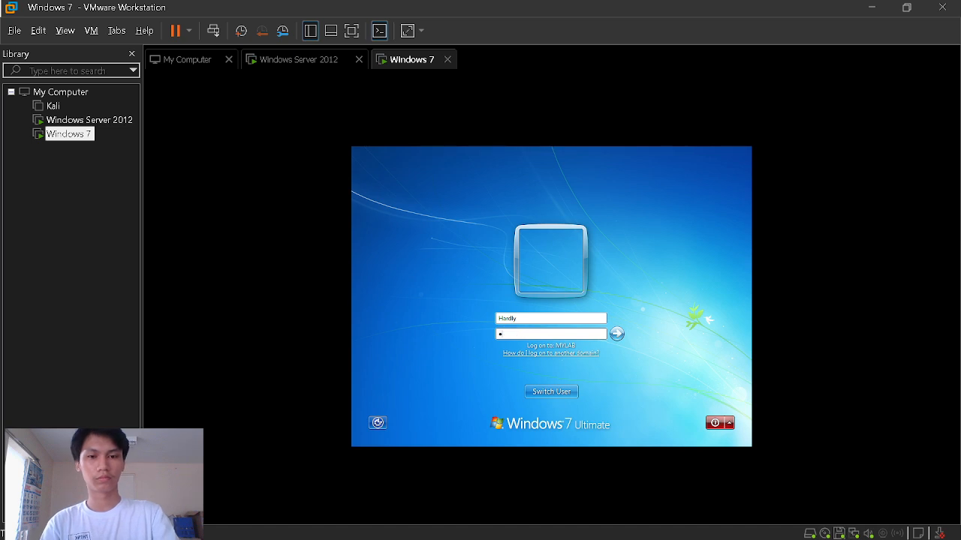
{"action": "key", "text": "BackSpace"}
{"action": "type", "text": "•"}
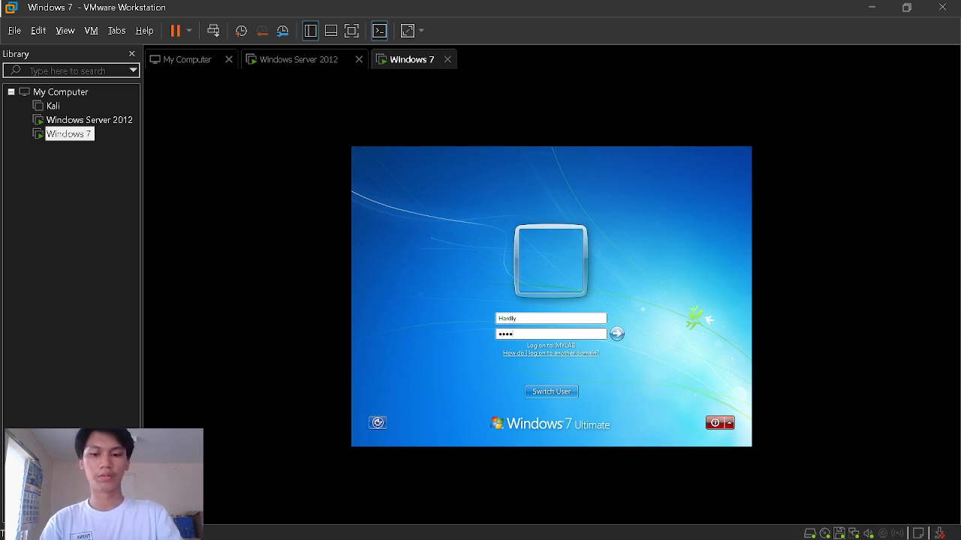
{"action": "type", "text": "•••••••"}
{"action": "key", "text": "Return"}
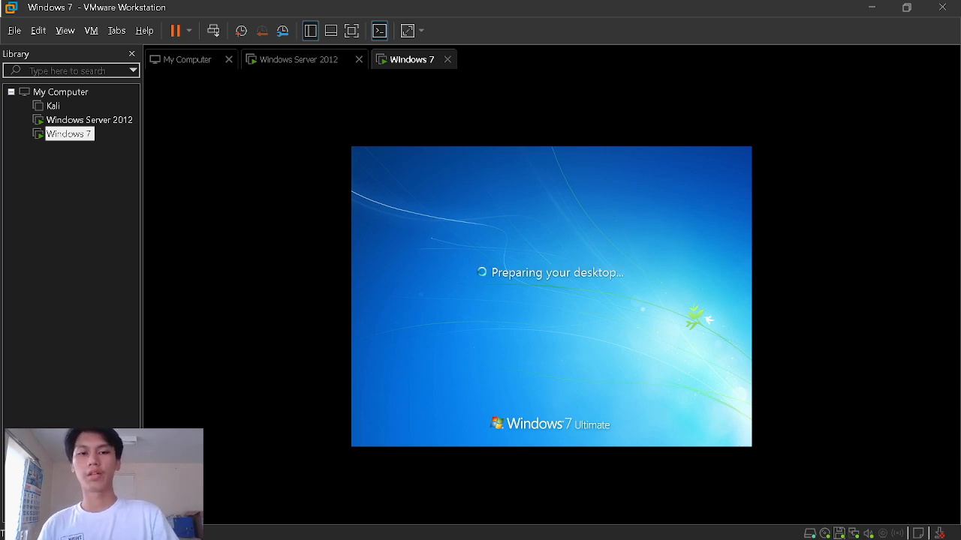
{"action": "left_click", "coordinate": [274, 59]}
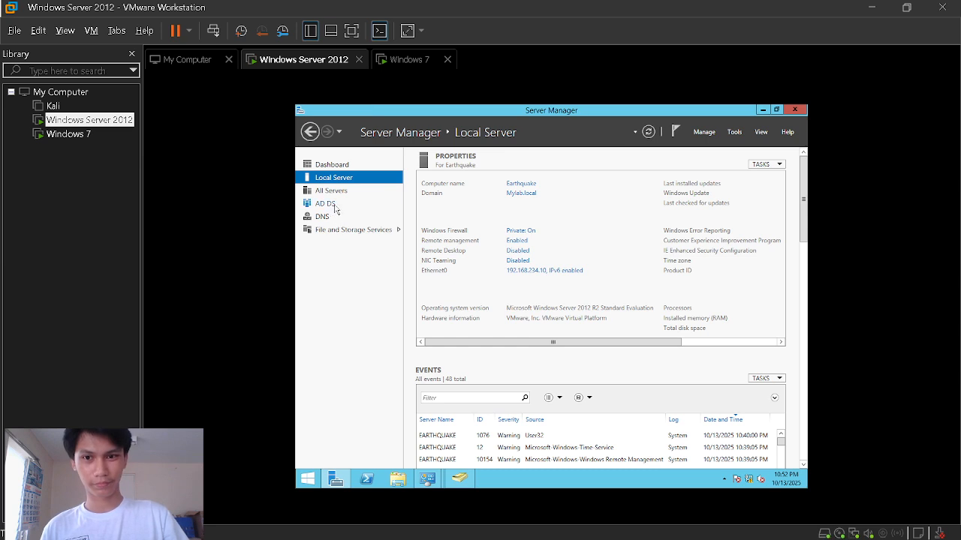
- Open Active Directory Users and Computers and inspect the WINDOWCL... object under Mylab.local Computers
{"action": "left_click", "coordinate": [735, 133]}
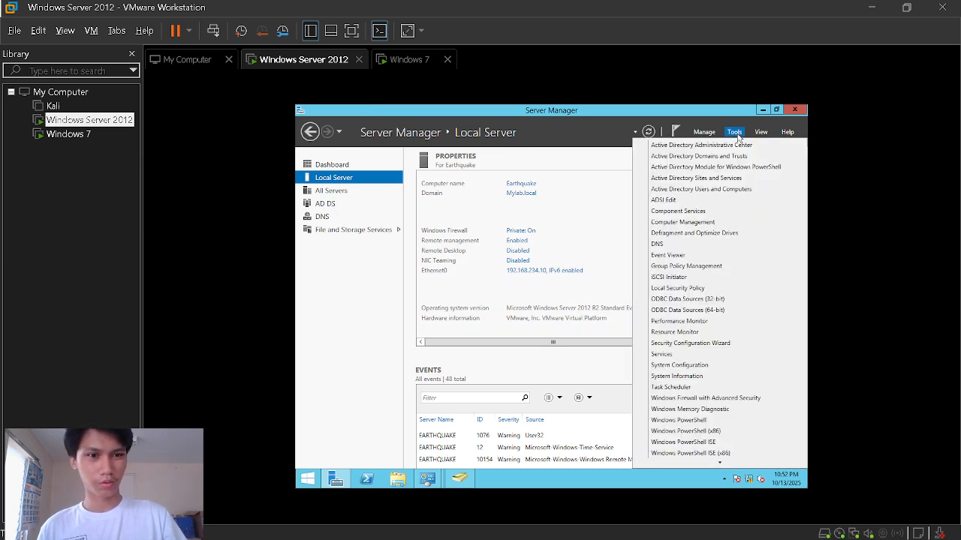
{"action": "left_click", "coordinate": [702, 192]}
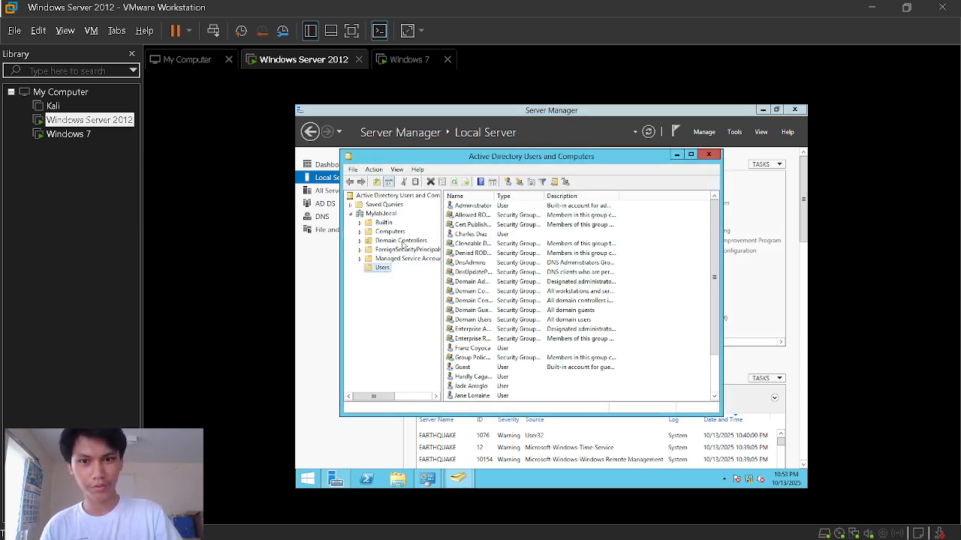
{"action": "left_click", "coordinate": [390, 232]}
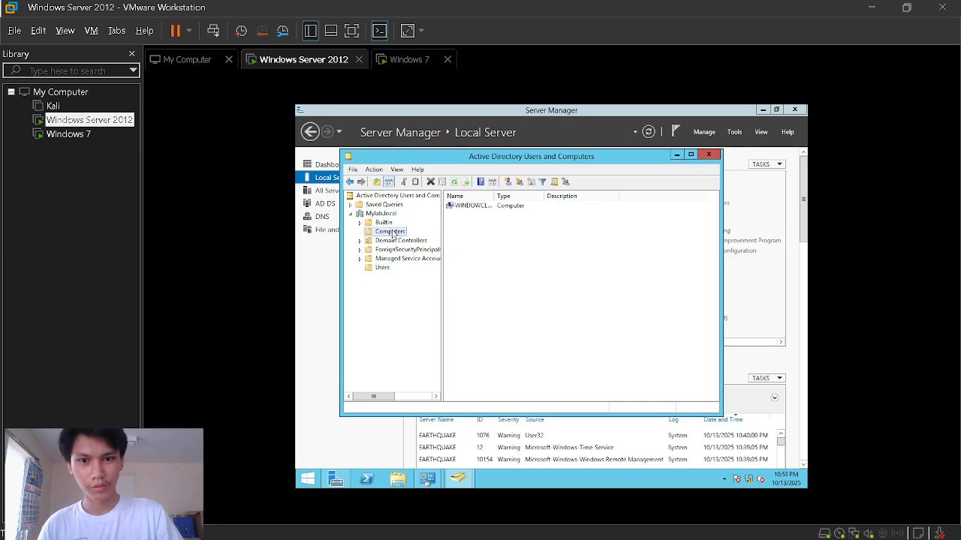
{"action": "left_click", "coordinate": [463, 206]}
{"action": "right_click", "coordinate": [464, 206]}
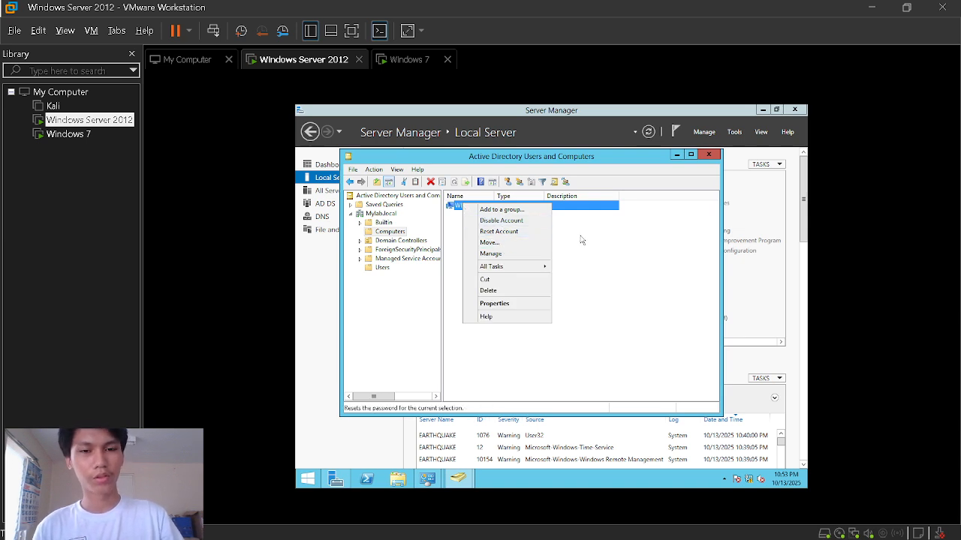
{"action": "left_click", "coordinate": [584, 282]}
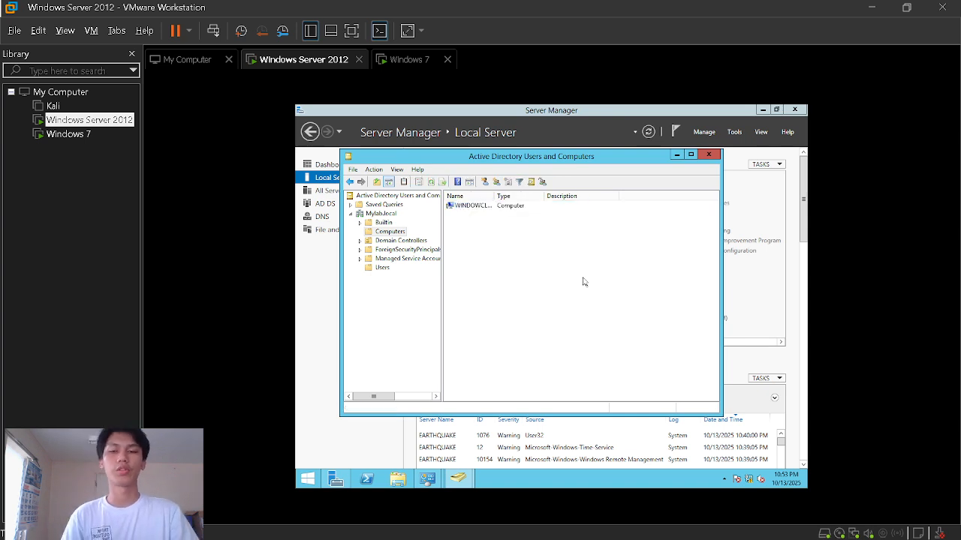
- Review a domain user in the Users container, then close the directory console
{"action": "left_click", "coordinate": [382, 268]}
{"action": "right_click", "coordinate": [476, 349]}
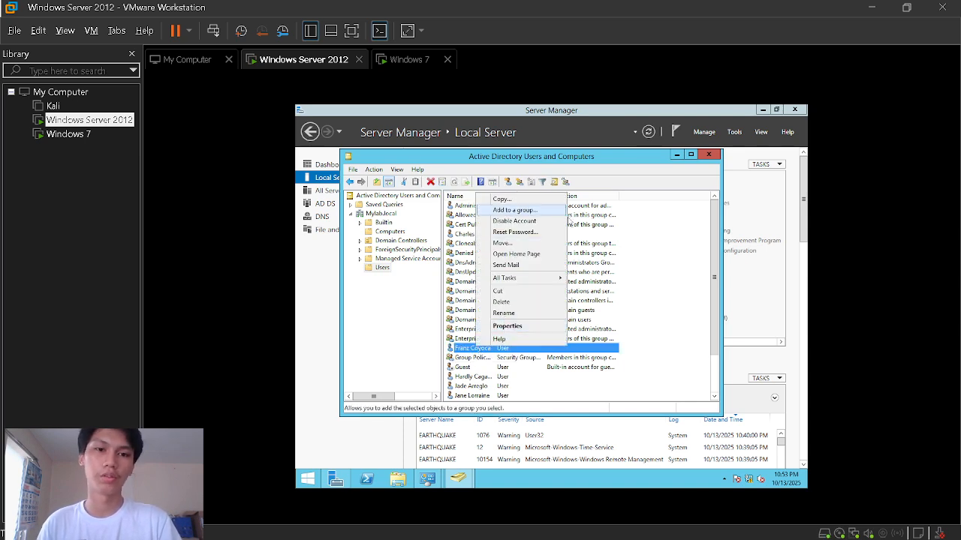
{"action": "left_click", "coordinate": [616, 271]}
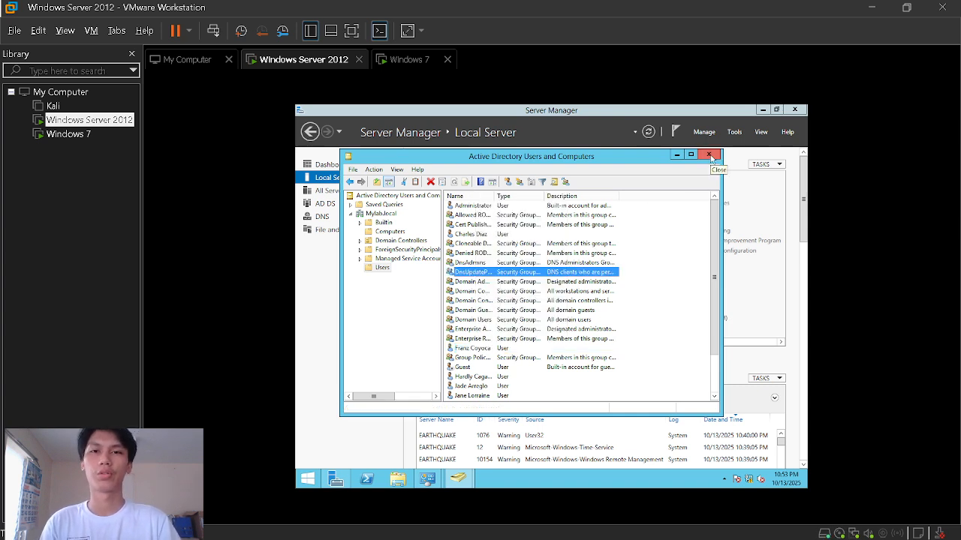
{"action": "left_click", "coordinate": [709, 155]}
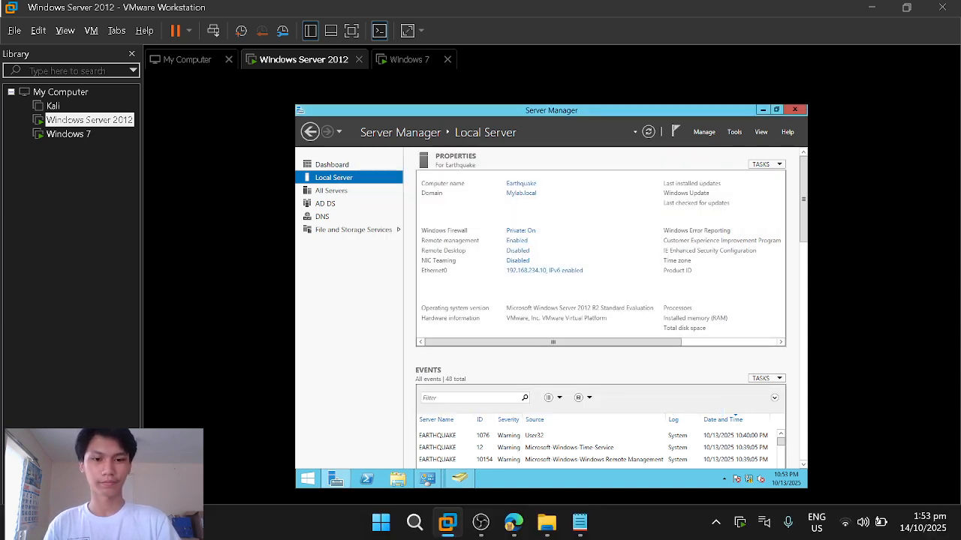
{"action": "left_click", "coordinate": [480, 522]}
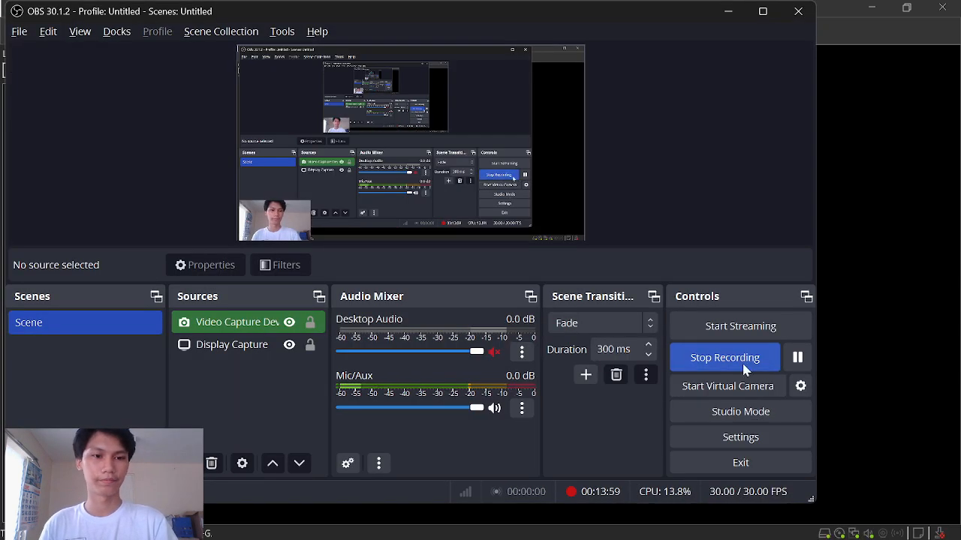